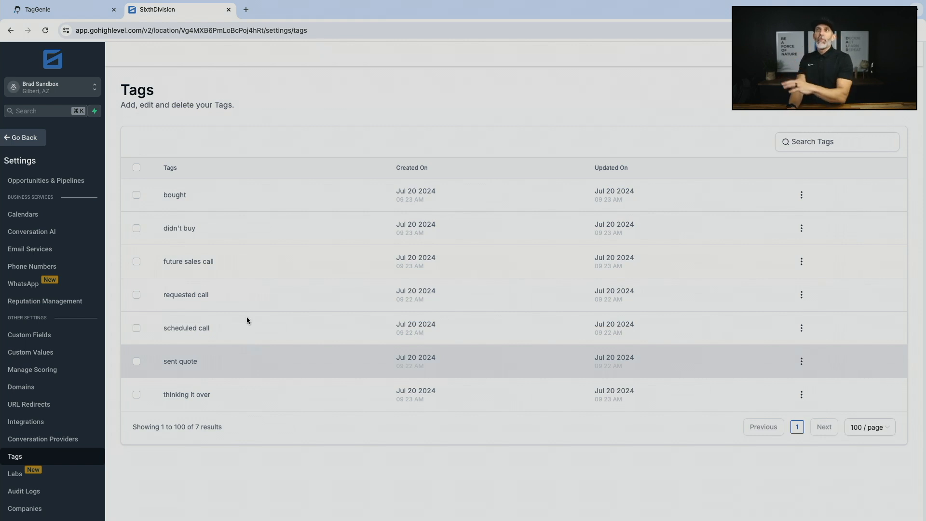
Step: Switch to TagGenie, name the account "HL Example" and save it with the tag naming structure configured for this account
{"action": "left_click", "coordinate": [75, 16]}
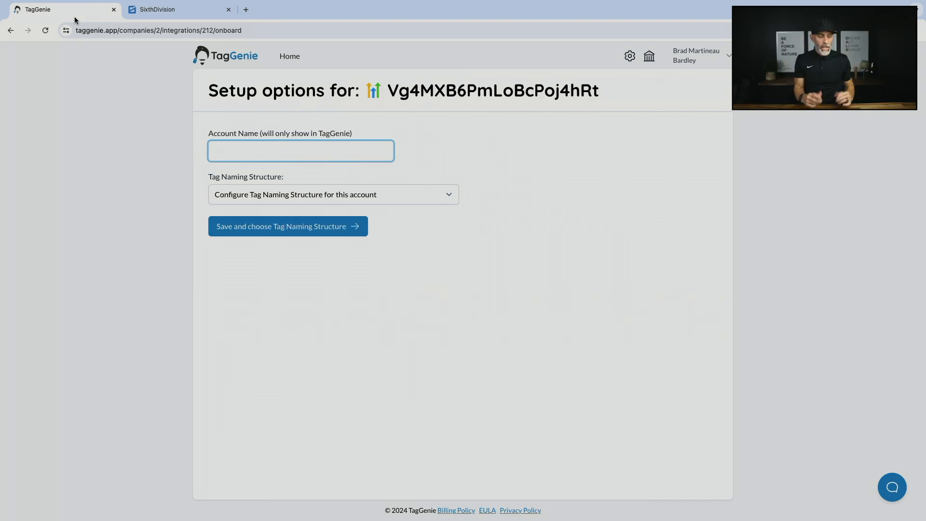
{"action": "type", "text": "HL LExamp"}
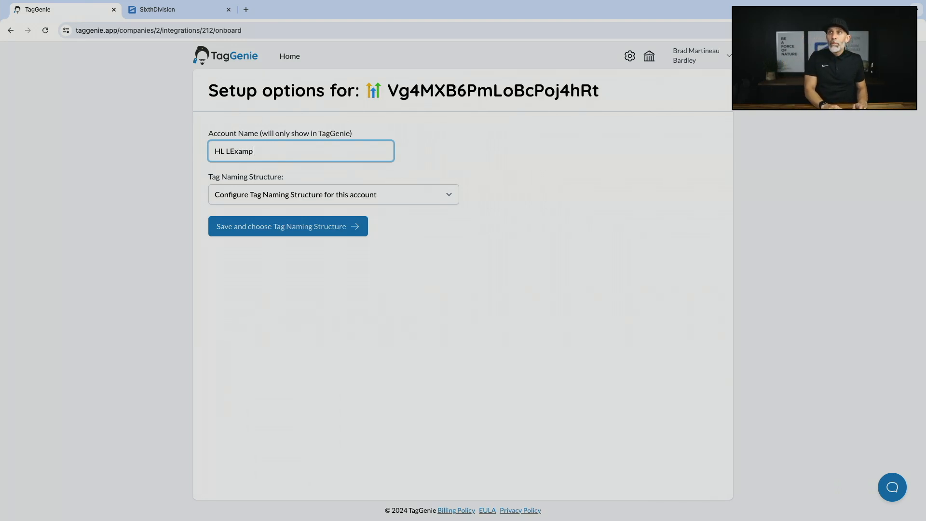
{"action": "key", "text": "BackSpace"}
{"action": "key", "text": "BackSpace"}
{"action": "key", "text": "BackSpace"}
{"action": "key", "text": "BackSpace"}
{"action": "key", "text": "BackSpace"}
{"action": "key", "text": "BackSpace"}
{"action": "type", "text": "Example"}
{"action": "key", "text": "Down"}
{"action": "key", "text": "Tab"}
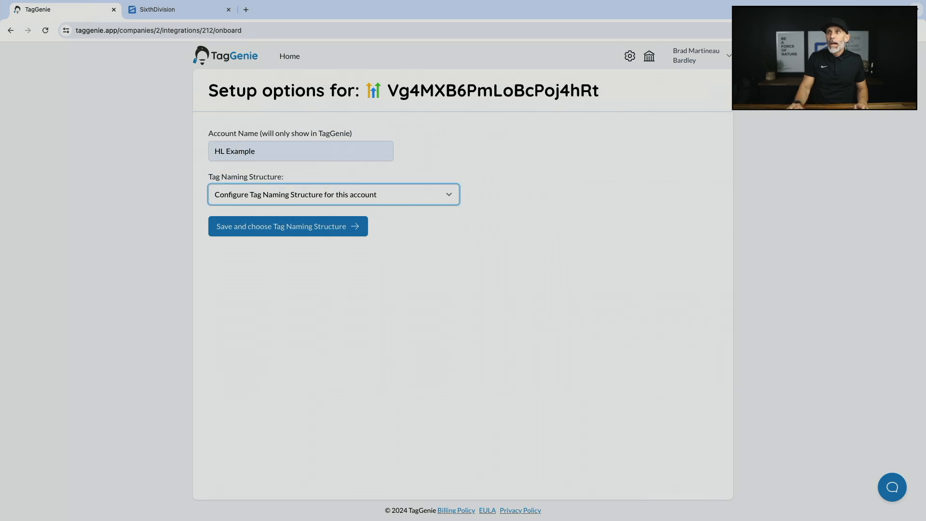
{"action": "left_click", "coordinate": [313, 236]}
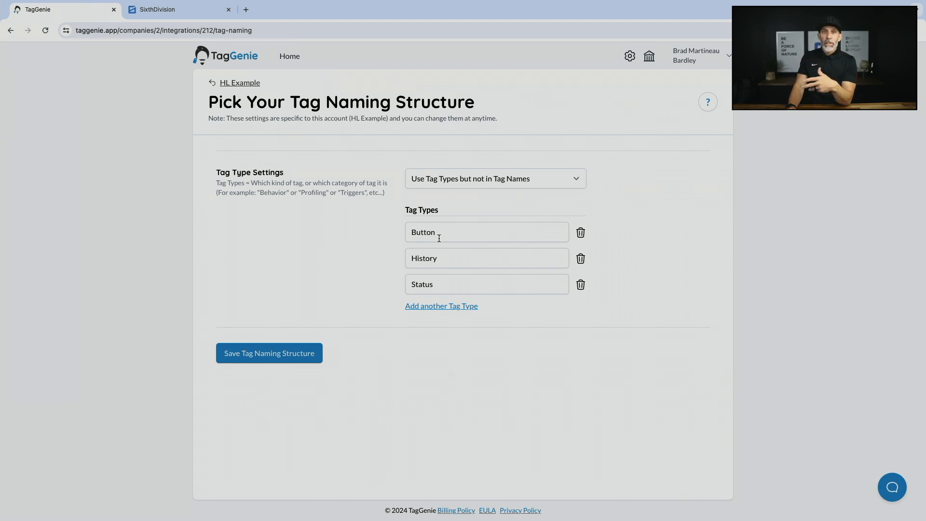
Step: Save the tag naming structure with the Button, History and Status tag types
{"action": "double_click", "coordinate": [420, 234]}
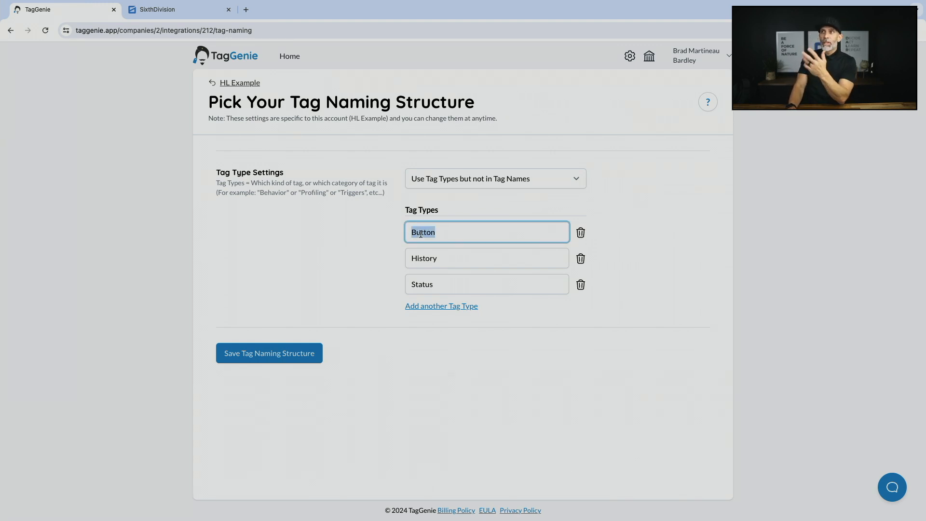
{"action": "double_click", "coordinate": [421, 258]}
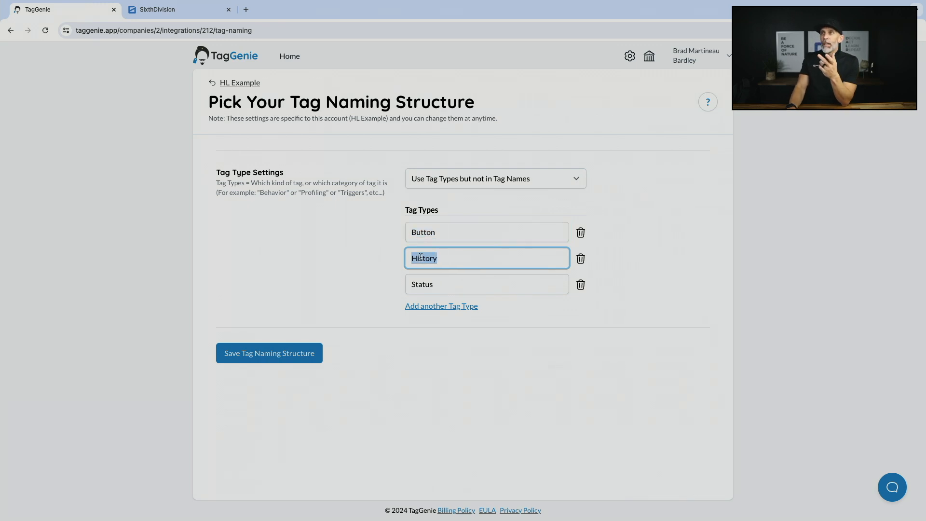
{"action": "left_click", "coordinate": [435, 307]}
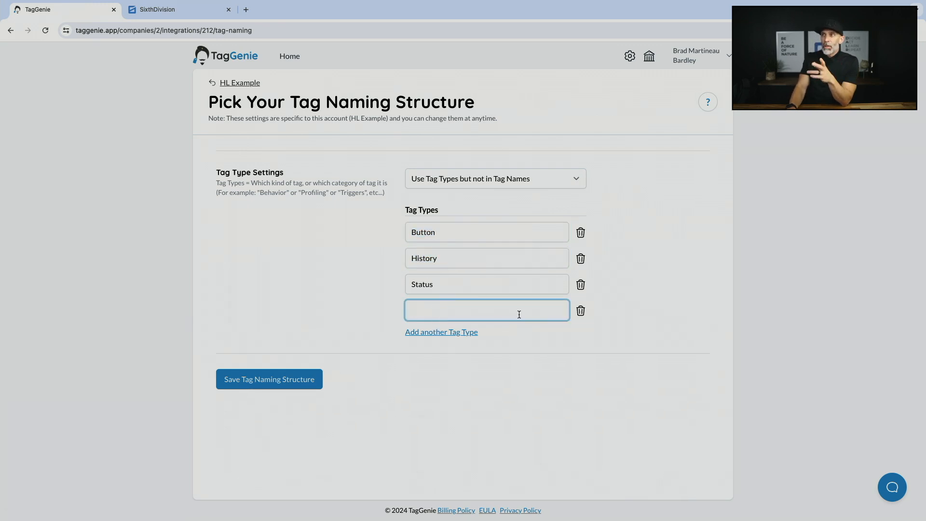
{"action": "left_click", "coordinate": [580, 310]}
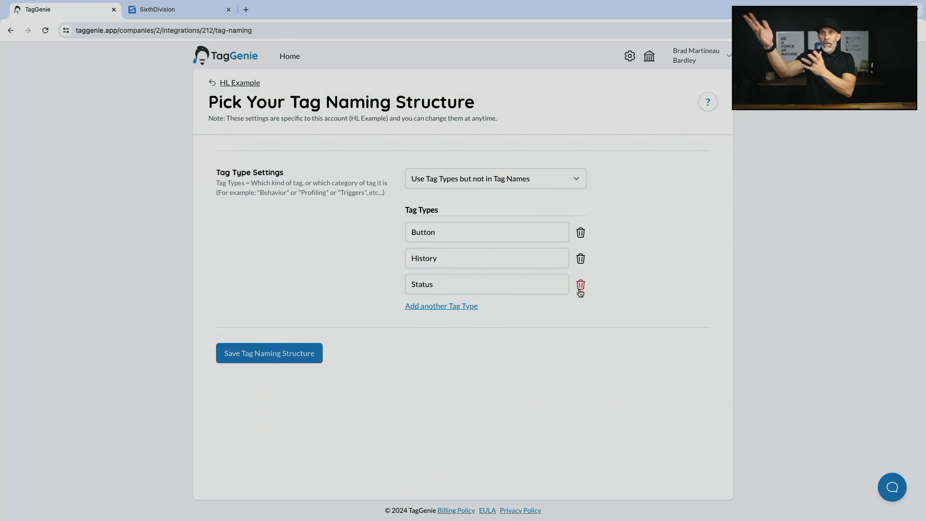
{"action": "left_click", "coordinate": [272, 352]}
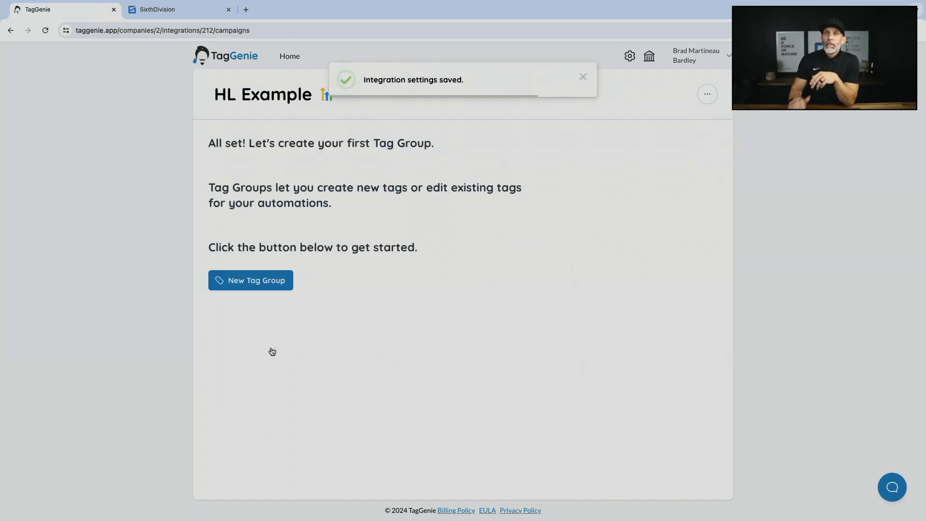
{"action": "left_click", "coordinate": [584, 78]}
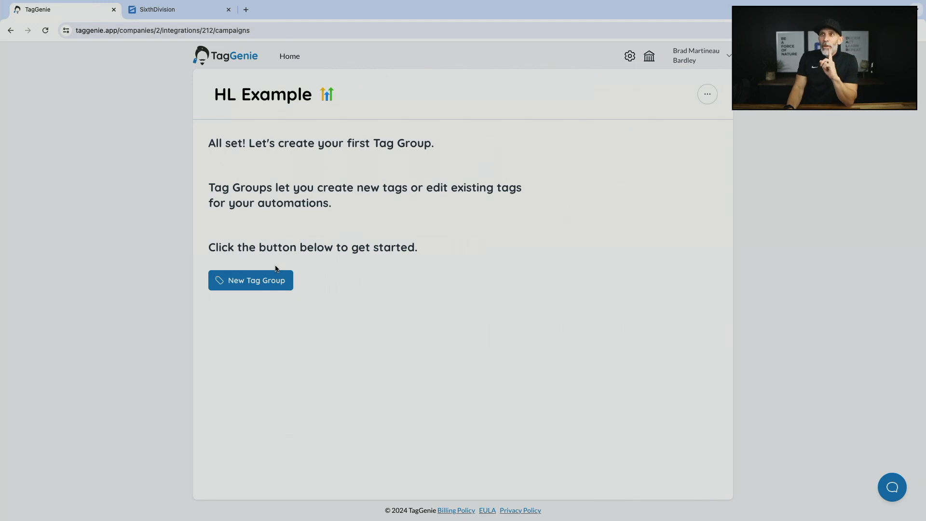
Step: Start a new tag group named "Ultimate Case Study"
{"action": "left_click", "coordinate": [255, 282]}
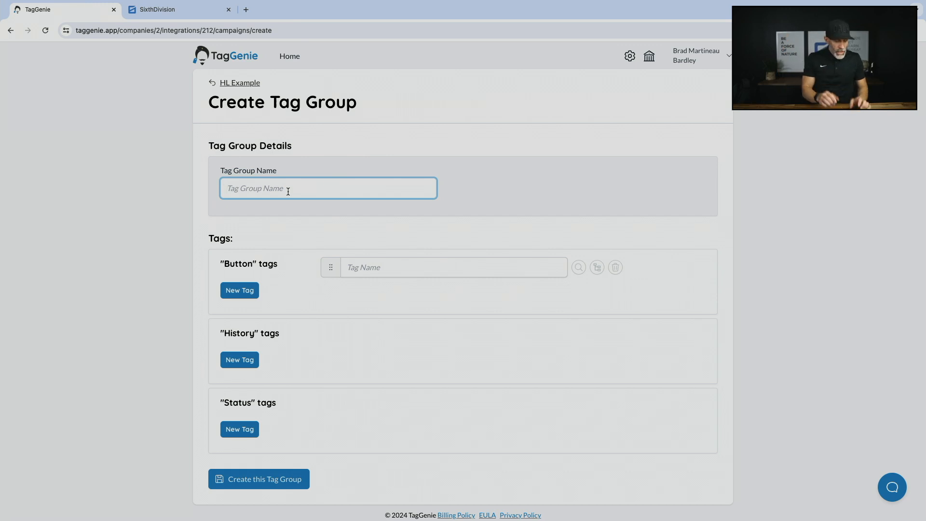
{"action": "type", "text": "Ultimate Case S"}
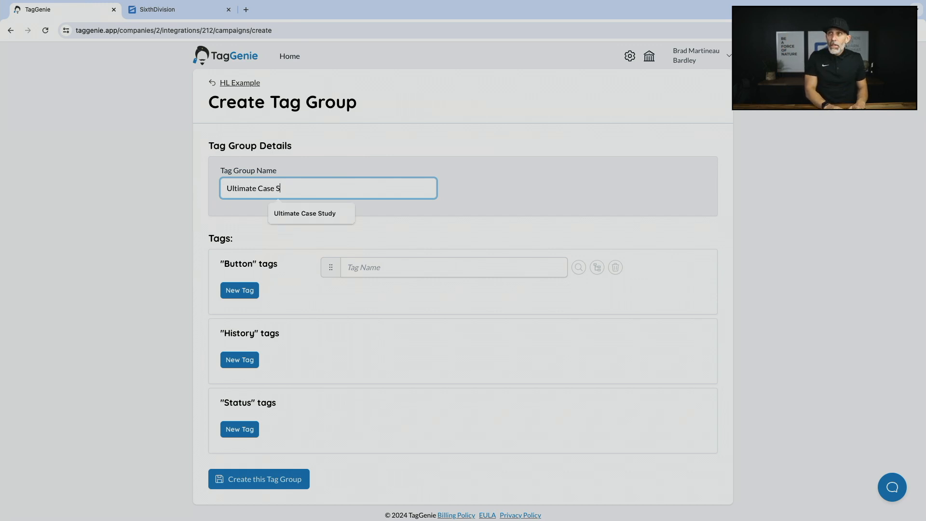
{"action": "type", "text": "tudy"}
{"action": "key", "text": "Tab"}
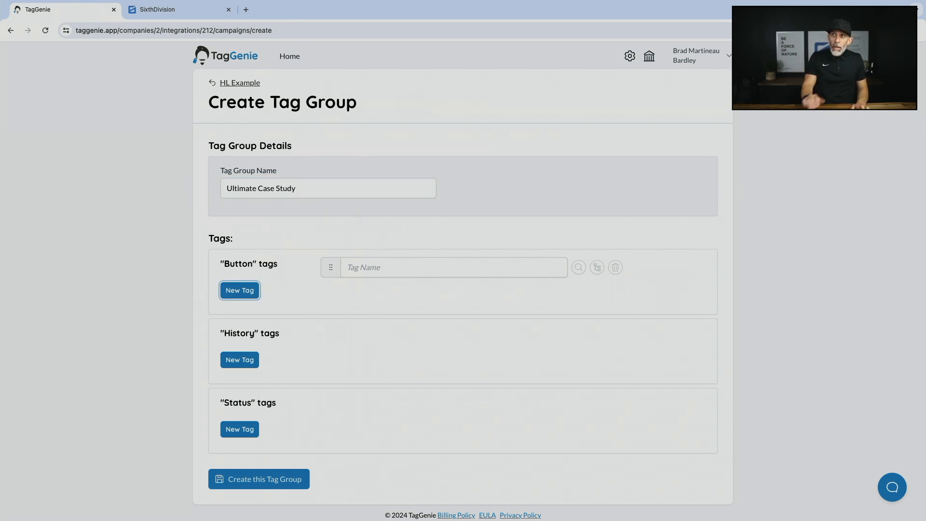
Step: Add the Button tags "Start automation" and "Stop automation" to the tag group
{"action": "left_click", "coordinate": [360, 265]}
{"action": "type", "text": "Start a"}
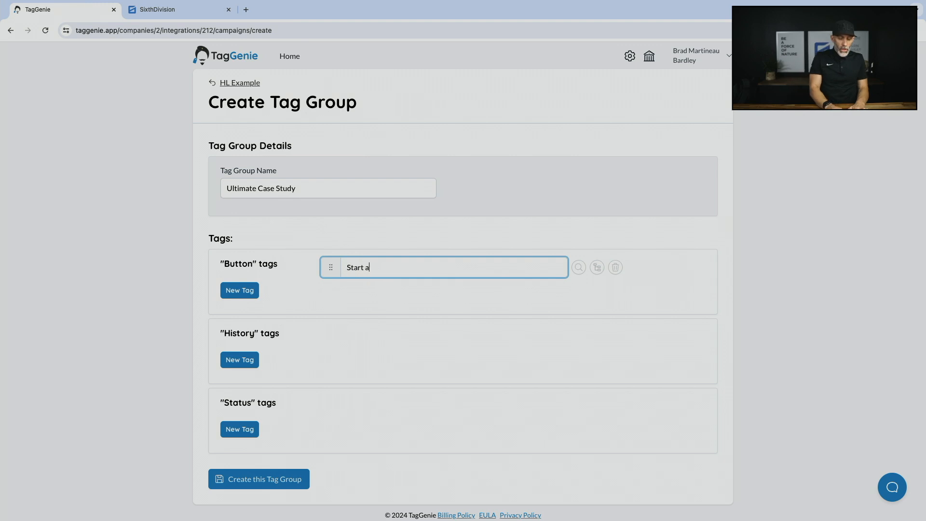
{"action": "type", "text": " case stud"}
{"action": "key", "text": "BackSpace"}
{"action": "key", "text": "BackSpace"}
{"action": "key", "text": "BackSpace"}
{"action": "key", "text": "BackSpace"}
{"action": "key", "text": "BackSpace"}
{"action": "key", "text": "BackSpace"}
{"action": "key", "text": "BackSpace"}
{"action": "key", "text": "BackSpace"}
{"action": "key", "text": "BackSpace"}
{"action": "key", "text": "BackSpace"}
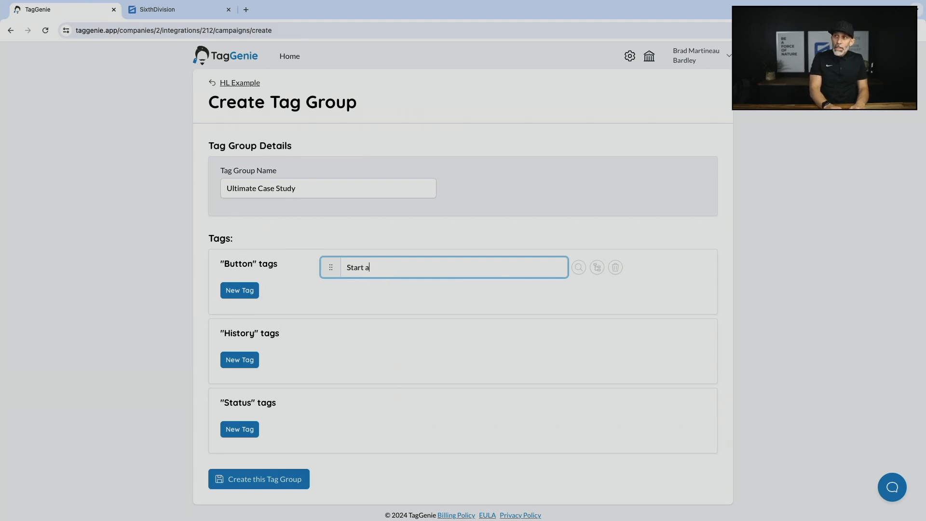
{"action": "type", "text": "utomation"}
{"action": "key", "text": "Return"}
{"action": "type", "text": "S"}
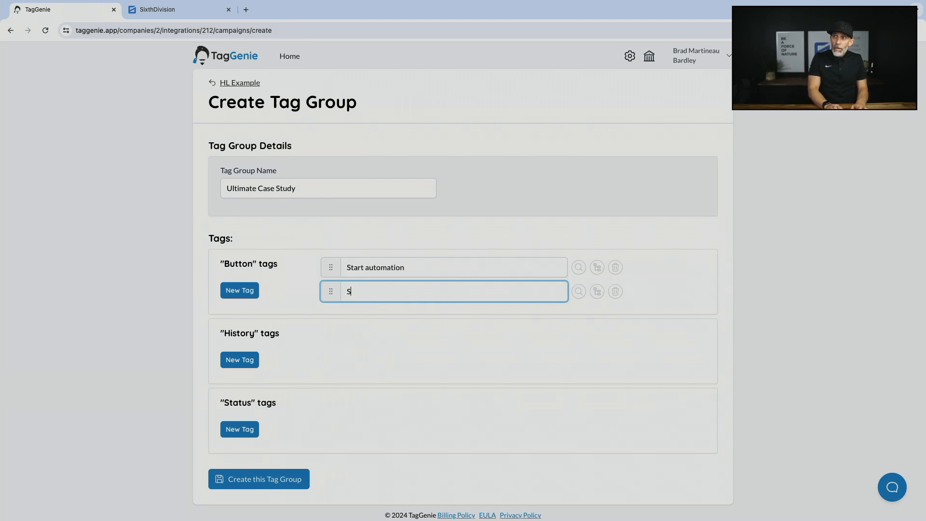
{"action": "type", "text": "top automation"}
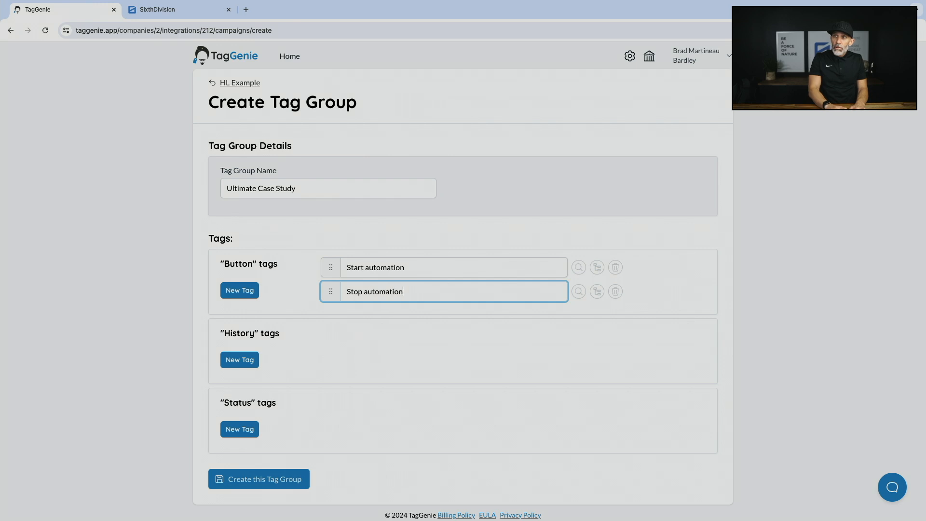
Step: Add the History tags "Opted in" and "Clicked to case study" to the tag group
{"action": "left_click", "coordinate": [245, 360]}
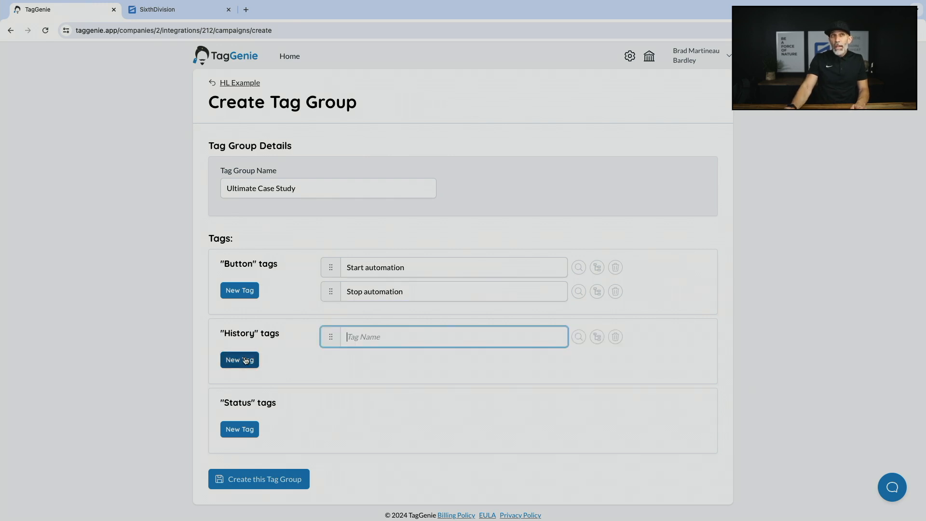
{"action": "type", "text": "Opted in"}
{"action": "key", "text": "Return"}
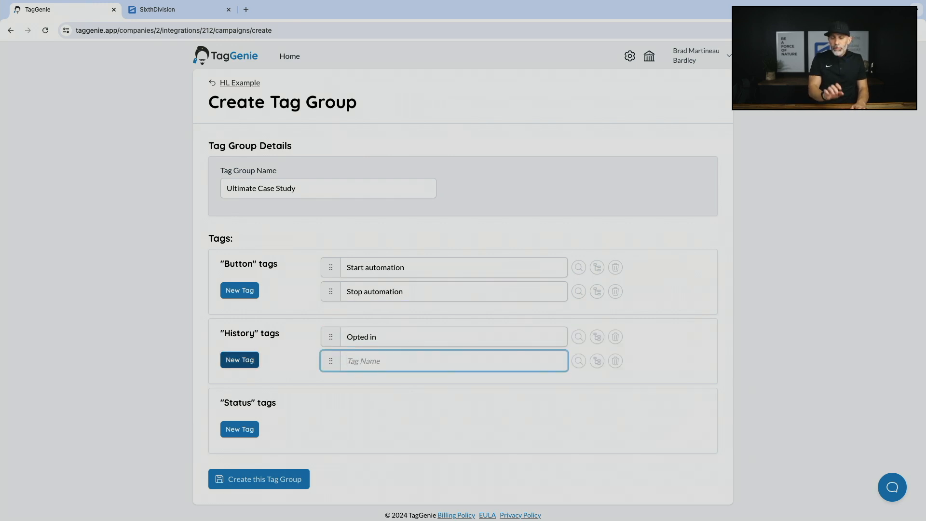
{"action": "type", "text": "Clicked to case srtydty"}
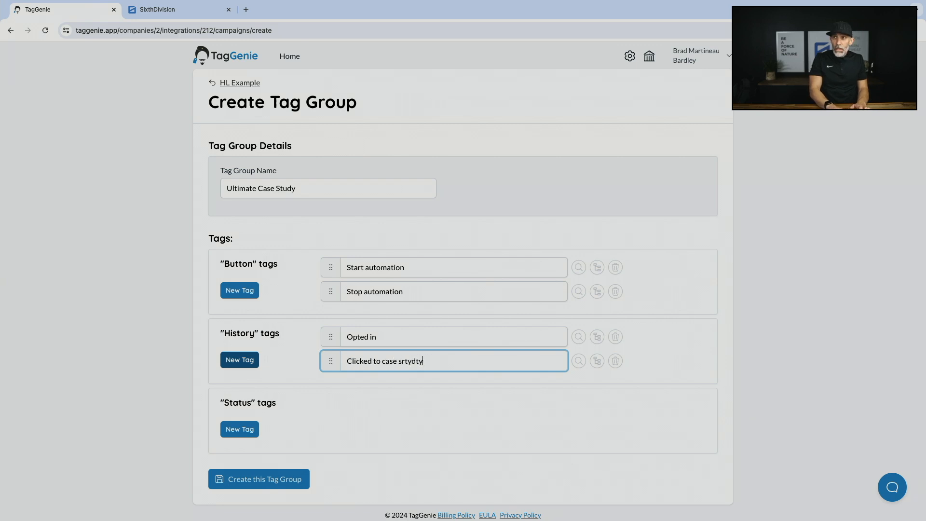
{"action": "key", "text": "BackSpace"}
{"action": "key", "text": "BackSpace"}
{"action": "key", "text": "BackSpace"}
{"action": "key", "text": "BackSpace"}
{"action": "type", "text": "tudy"}
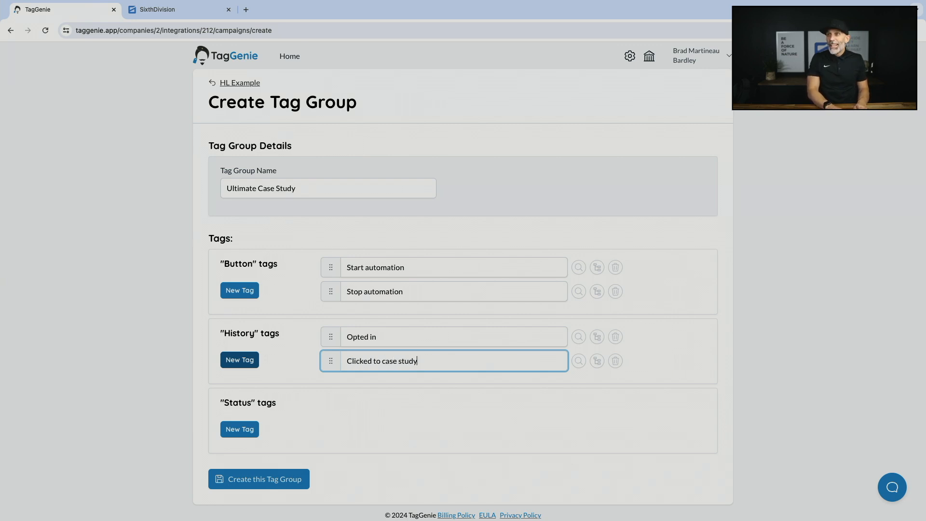
Step: Add three more History tags: "Watched case study", "Converted" and "Didn't convert"
{"action": "key", "text": "Return"}
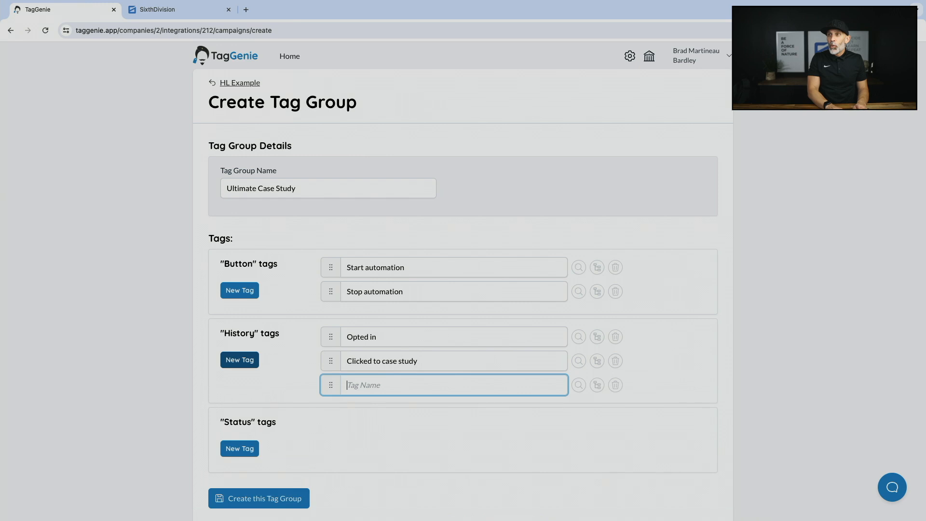
{"action": "type", "text": "Watch"}
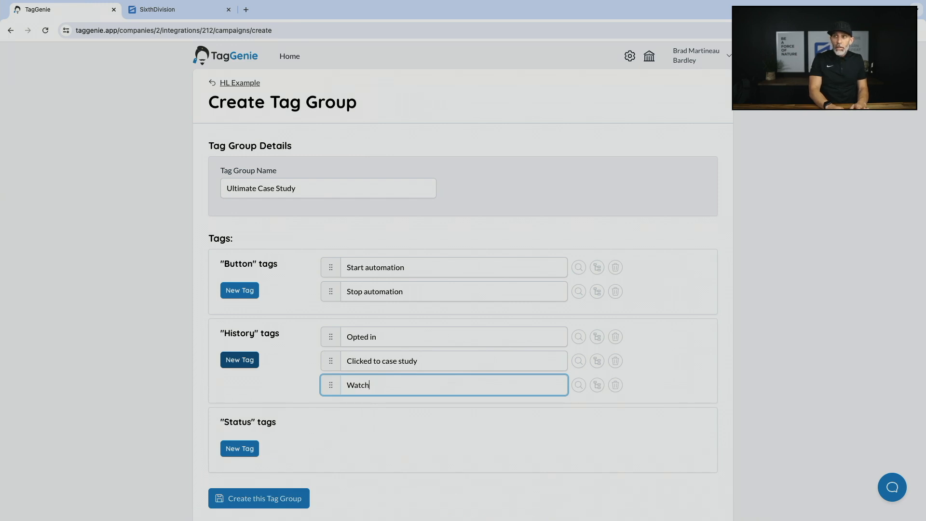
{"action": "type", "text": "ed case "}
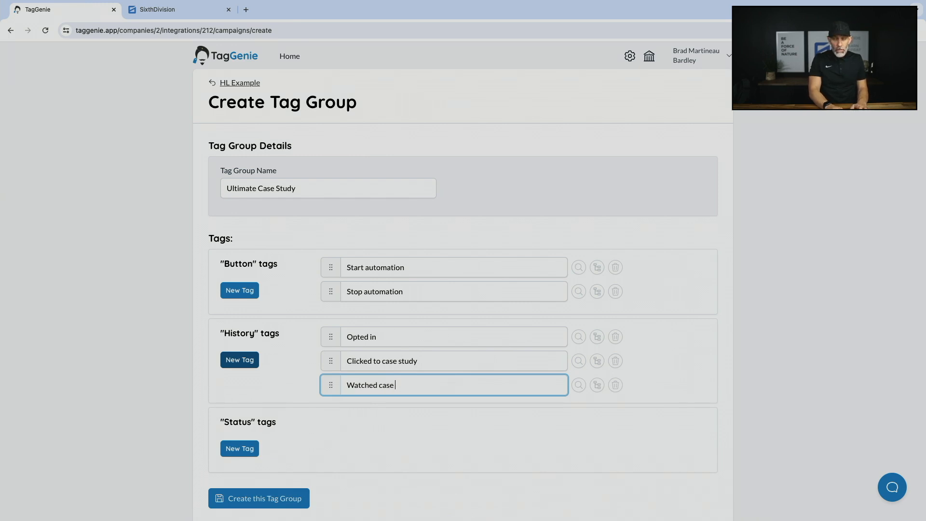
{"action": "type", "text": "study"}
{"action": "key", "text": "Return"}
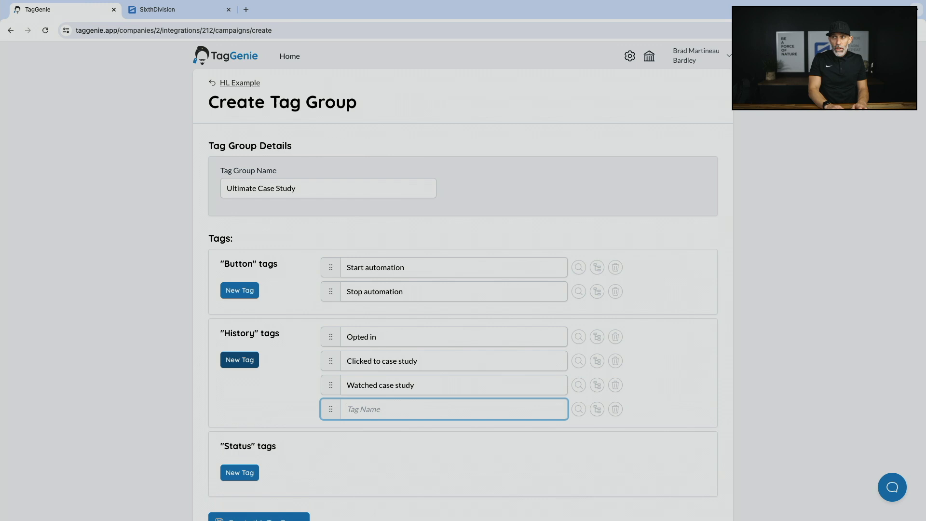
{"action": "type", "text": "Converted"}
{"action": "key", "text": "Return"}
{"action": "type", "text": "Didn"}
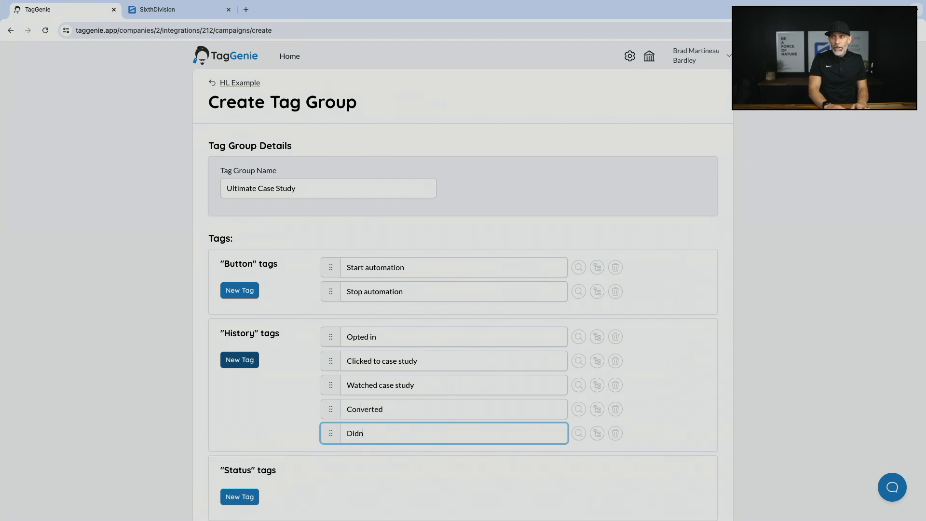
{"action": "type", "text": "'t convert"}
Step: Add the Status tag "Active" to the tag group
{"action": "scroll", "coordinate": [183, 437], "scroll_direction": "down", "scroll_amount": 3}
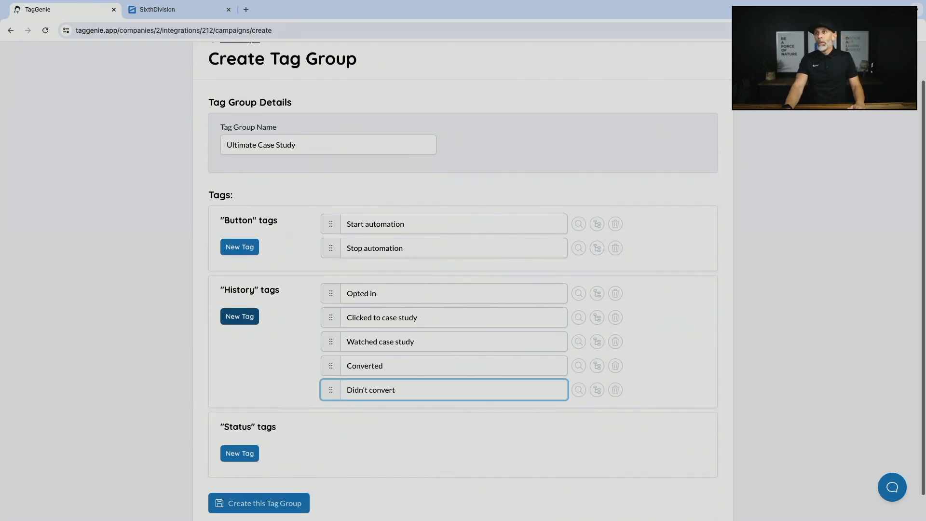
{"action": "left_click", "coordinate": [239, 427]}
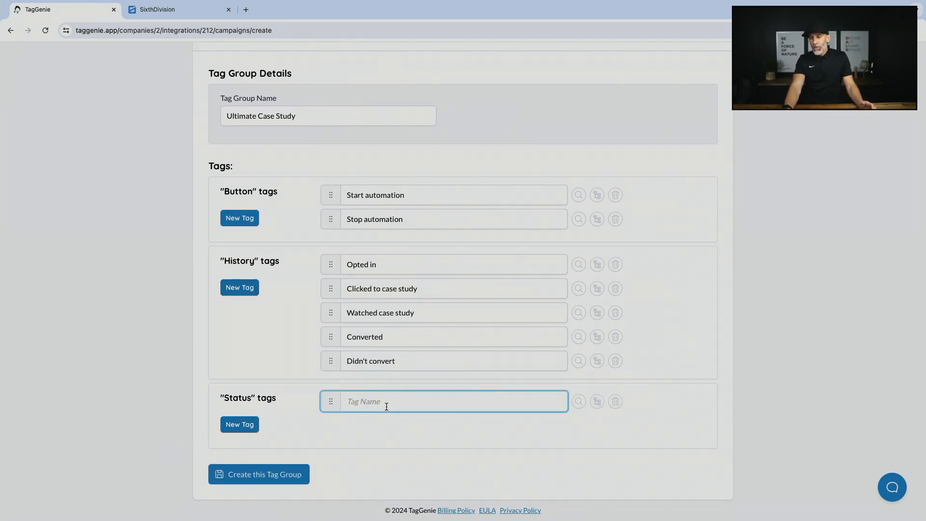
{"action": "type", "text": "Active"}
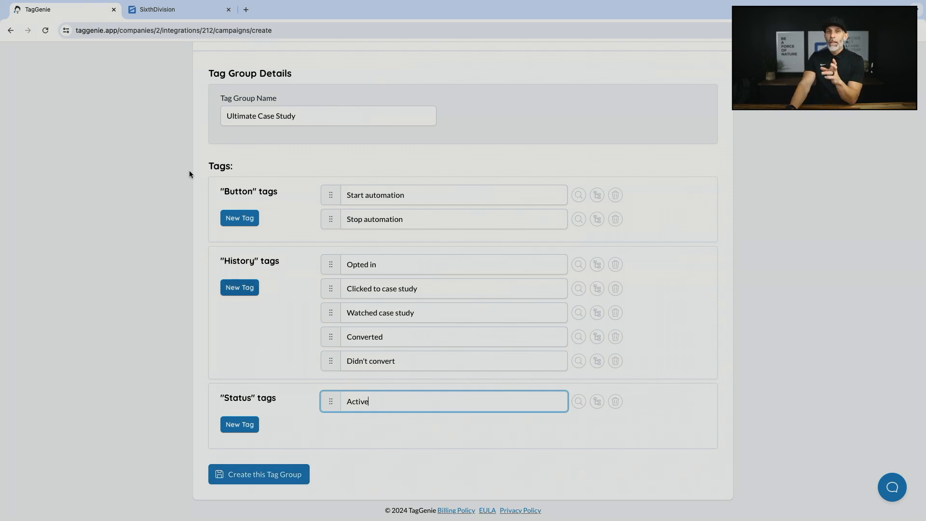
Step: Switch to HighLevel and create a tag named "Ultimate Case Study: Start automation" in the Tags settings
{"action": "left_click", "coordinate": [177, 11]}
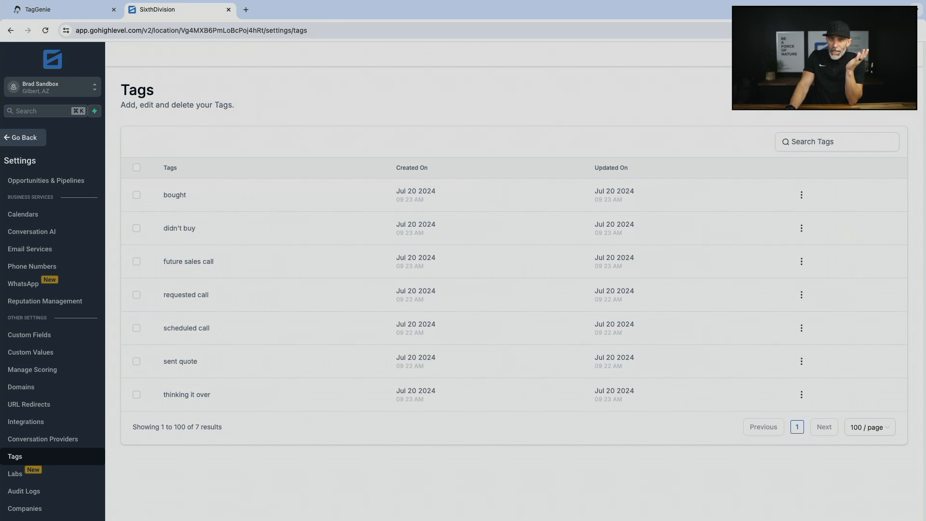
{"action": "left_click", "coordinate": [876, 97]}
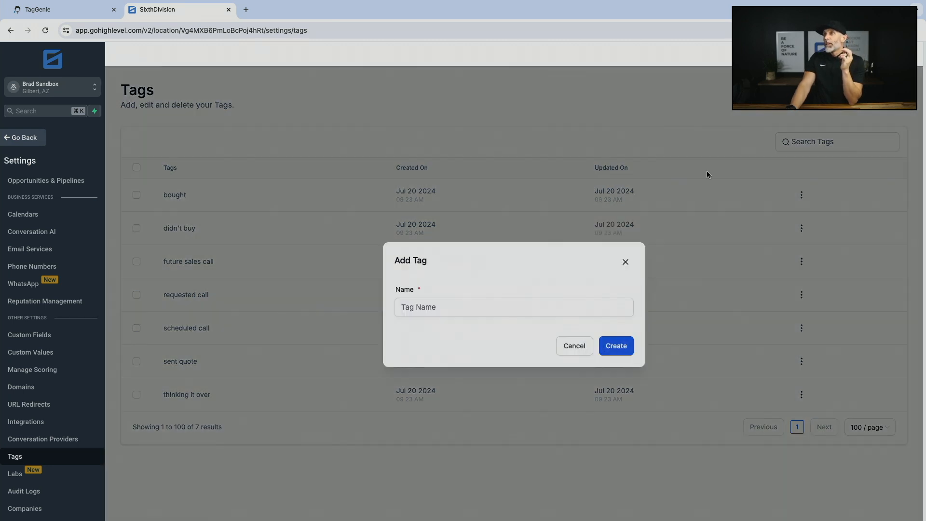
{"action": "left_click", "coordinate": [452, 305]}
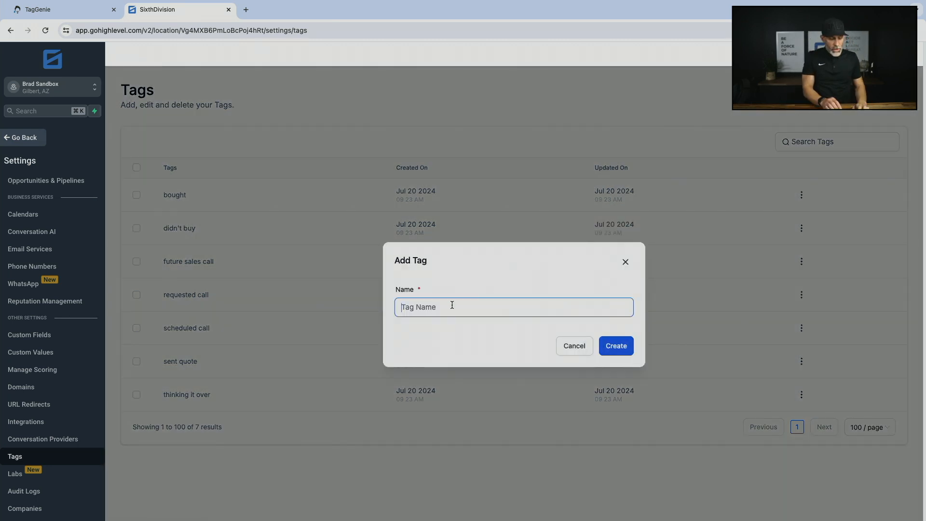
{"action": "type", "text": "Ultimate C lean"}
{"action": "key", "text": "BackSpace"}
{"action": "key", "text": "BackSpace"}
{"action": "key", "text": "BackSpace"}
{"action": "key", "text": "BackSpace"}
{"action": "key", "text": "BackSpace"}
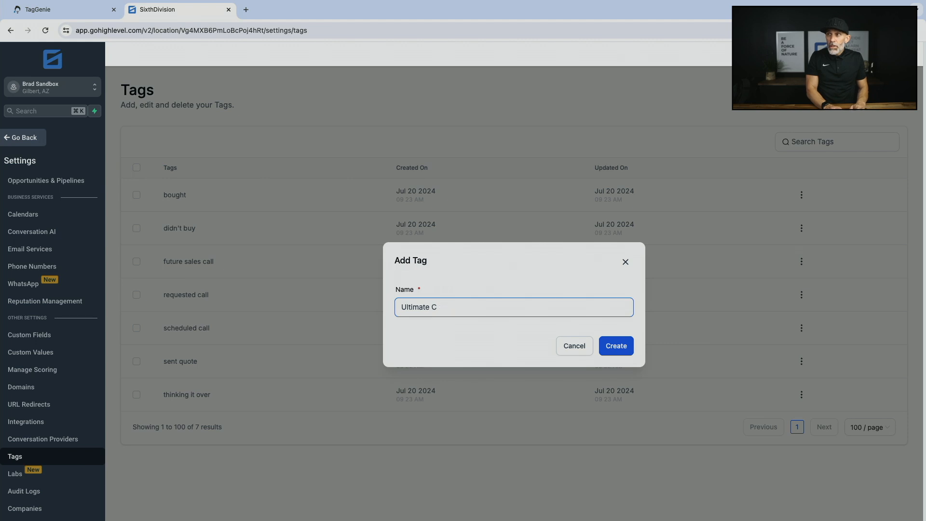
{"action": "type", "text": "ase Study:"}
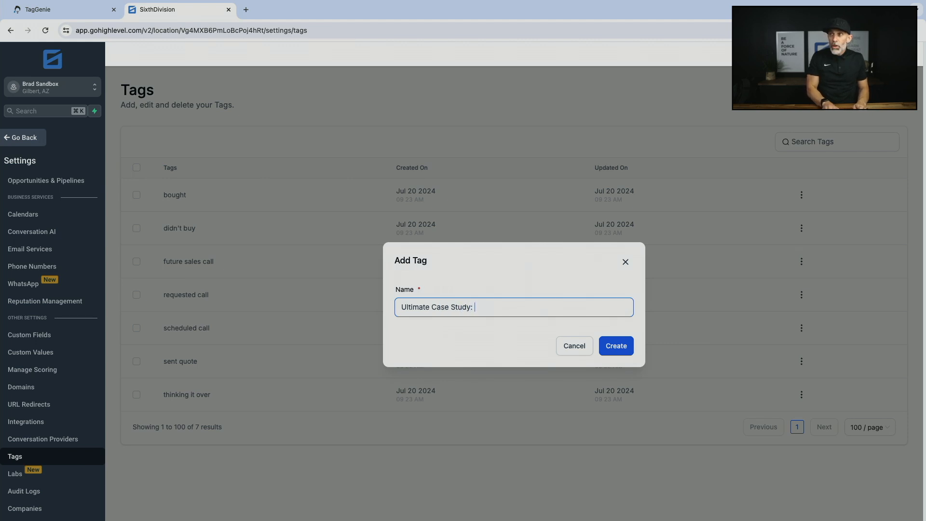
{"action": "key", "text": "super+a"}
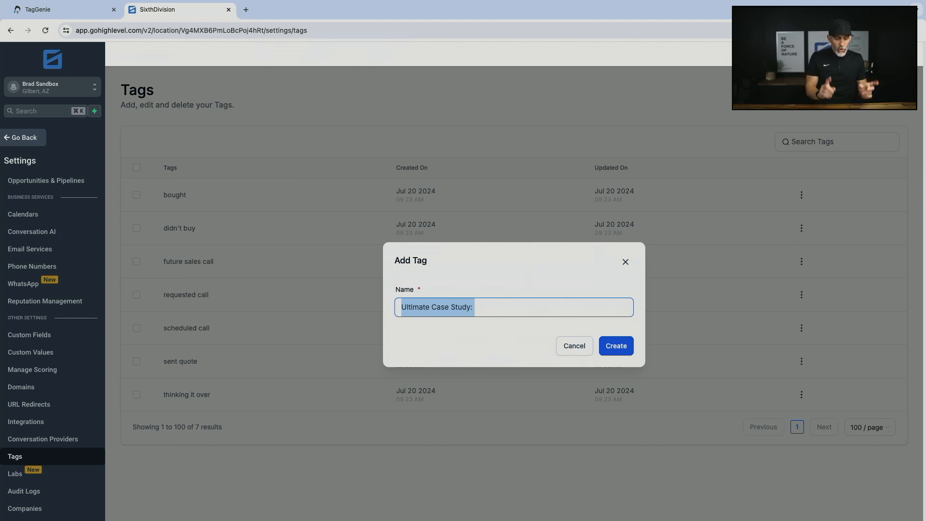
{"action": "key", "text": "Right"}
{"action": "type", "text": "Start aut"}
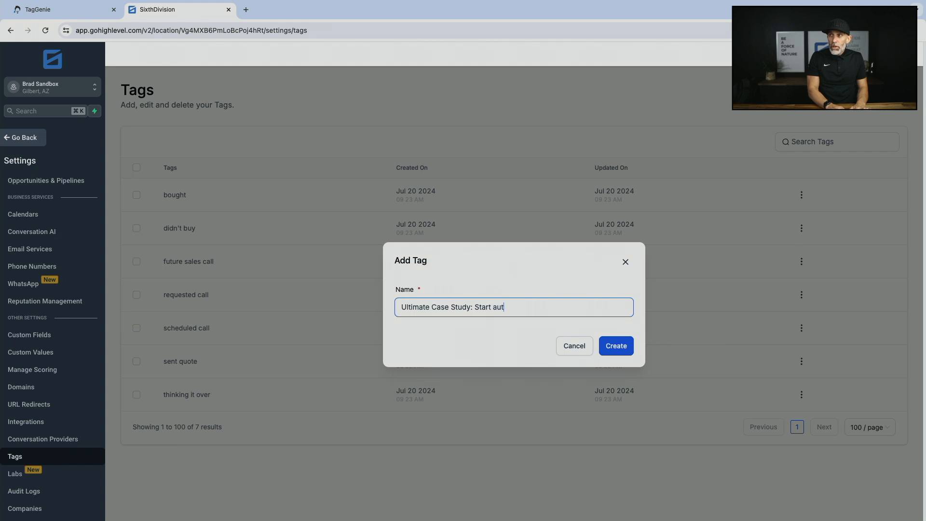
{"action": "type", "text": "omation"}
{"action": "left_click", "coordinate": [618, 349]}
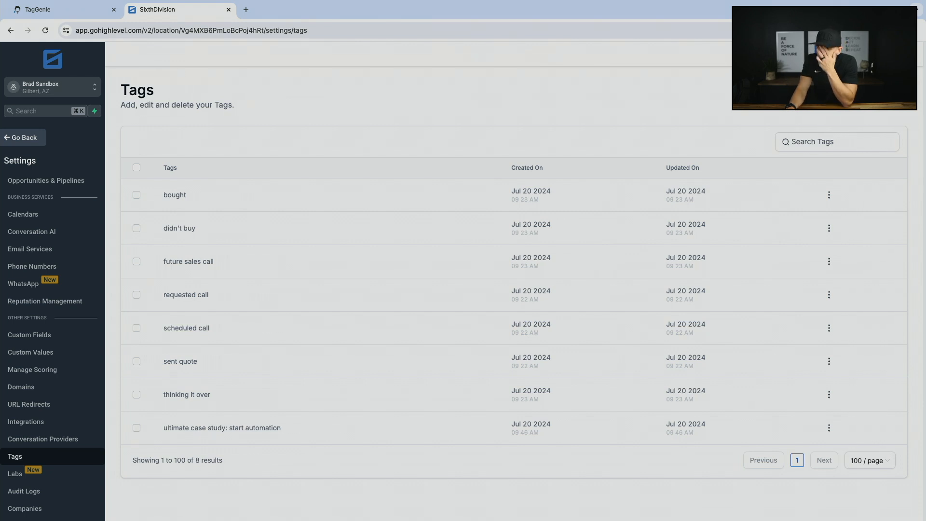
Step: Delete the "ultimate case study: start automation" tag from the HighLevel tag list
{"action": "left_click", "coordinate": [828, 143]}
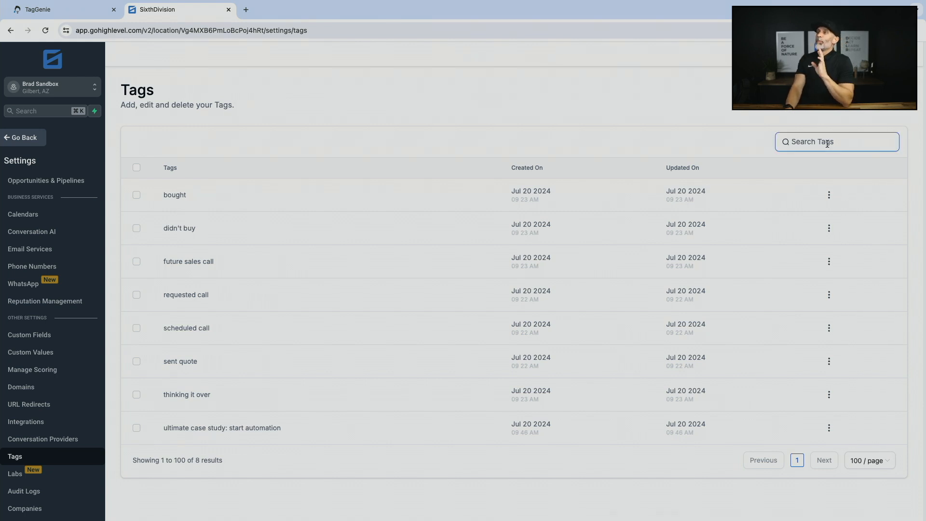
{"action": "left_click", "coordinate": [829, 428]}
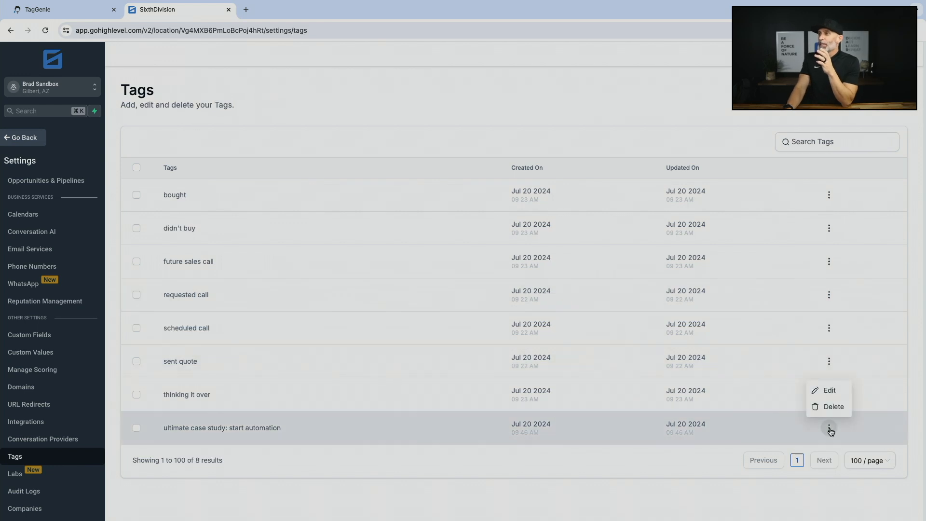
{"action": "left_click", "coordinate": [832, 406]}
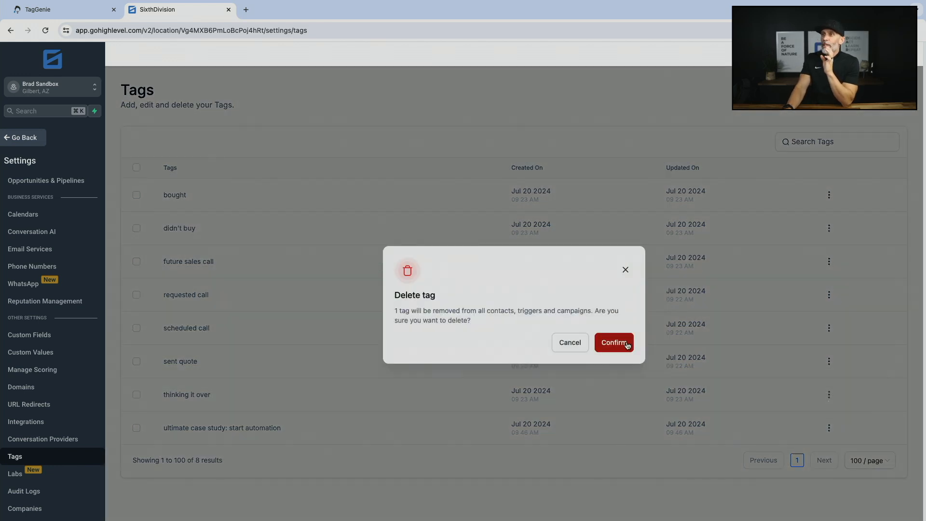
{"action": "left_click", "coordinate": [627, 344]}
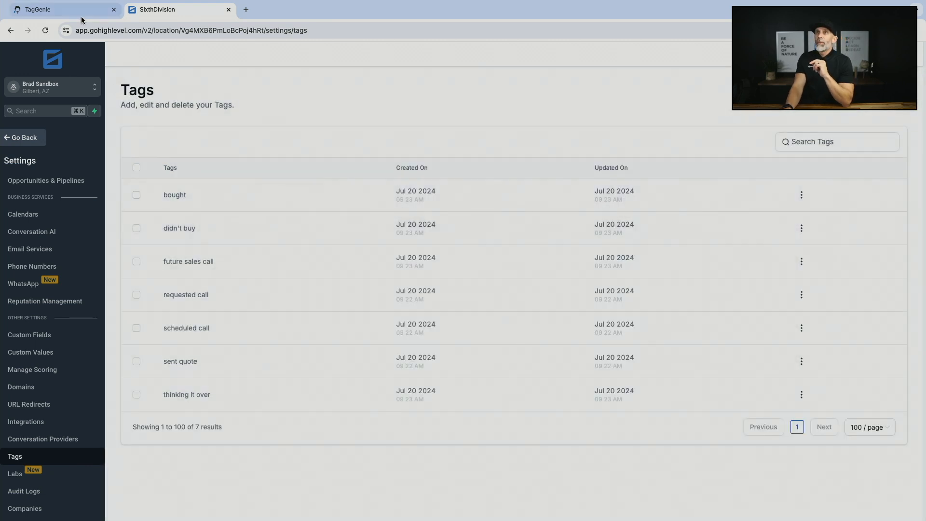
Step: Switch back to TagGenie and create the Ultimate Case Study tag group from the entered tags
{"action": "left_click", "coordinate": [75, 11]}
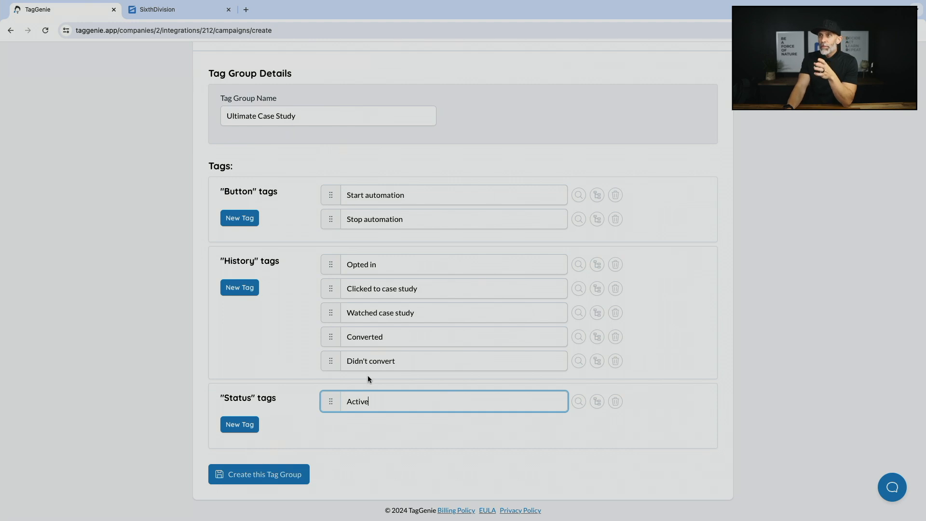
{"action": "left_click", "coordinate": [251, 476]}
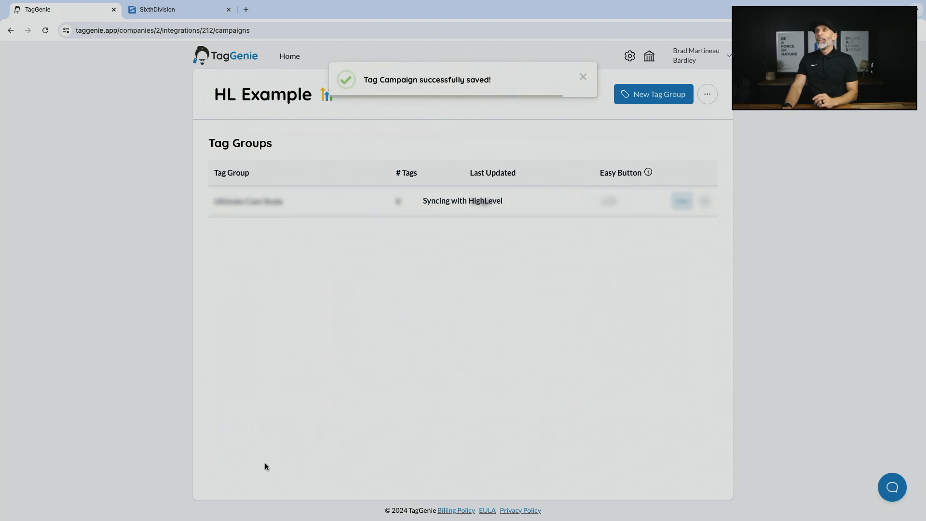
{"action": "left_click", "coordinate": [582, 77]}
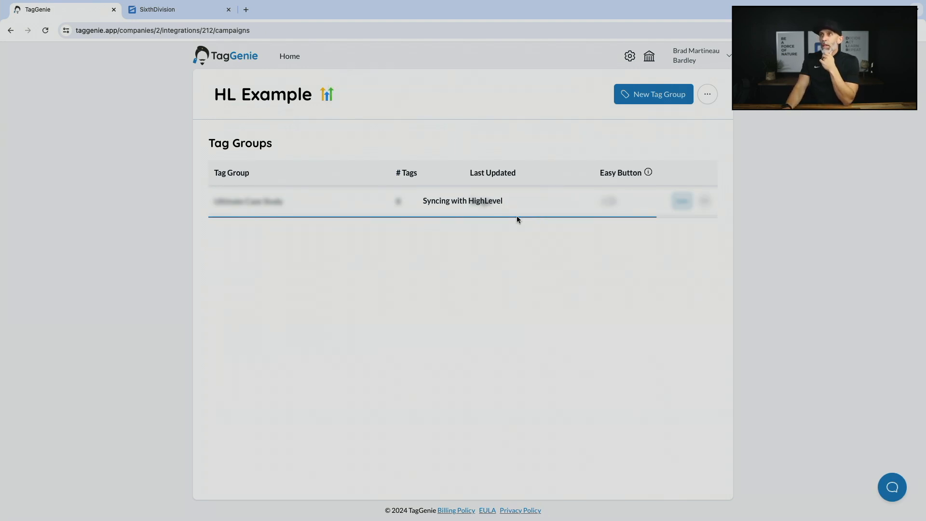
Step: Switch to HighLevel, reload the tag list at 50 per page, and examine the Ultimate Case Study tags and their options
{"action": "left_click", "coordinate": [164, 10]}
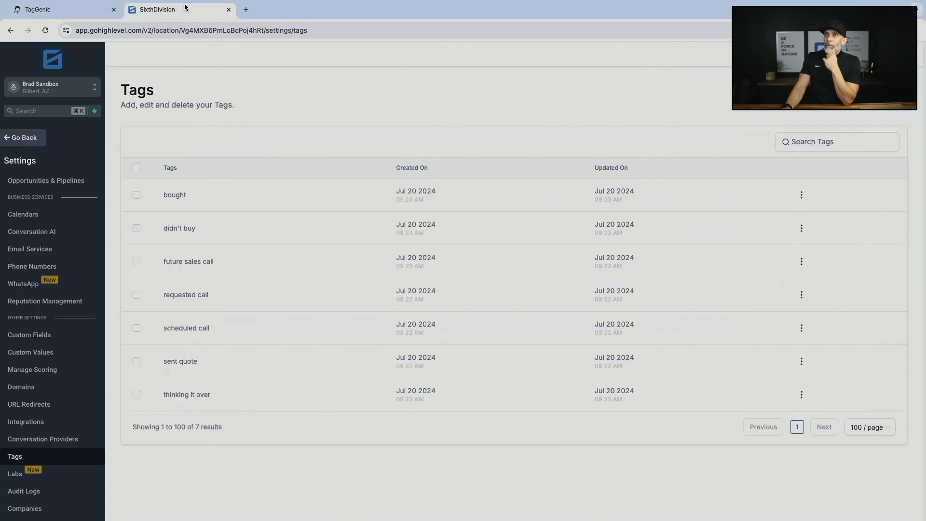
{"action": "key", "text": "super+r"}
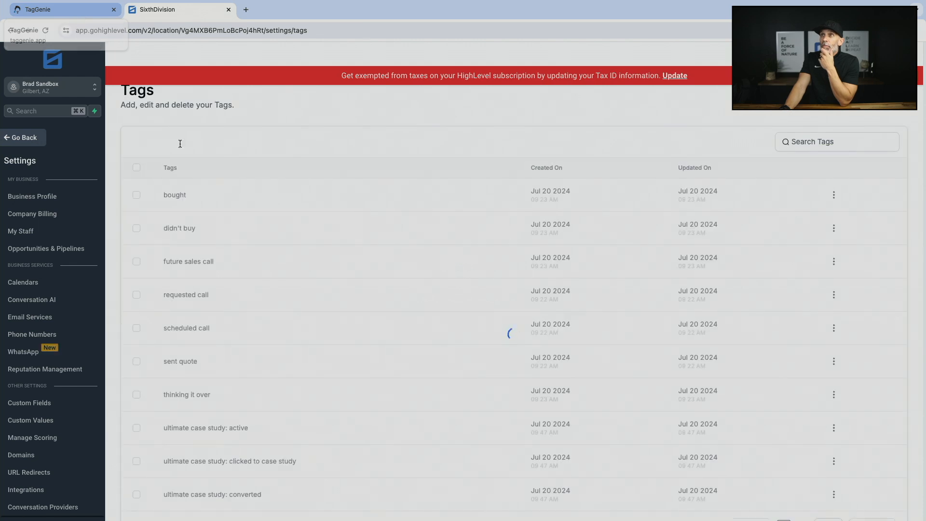
{"action": "scroll", "coordinate": [520, 302], "scroll_direction": "down", "scroll_amount": 2}
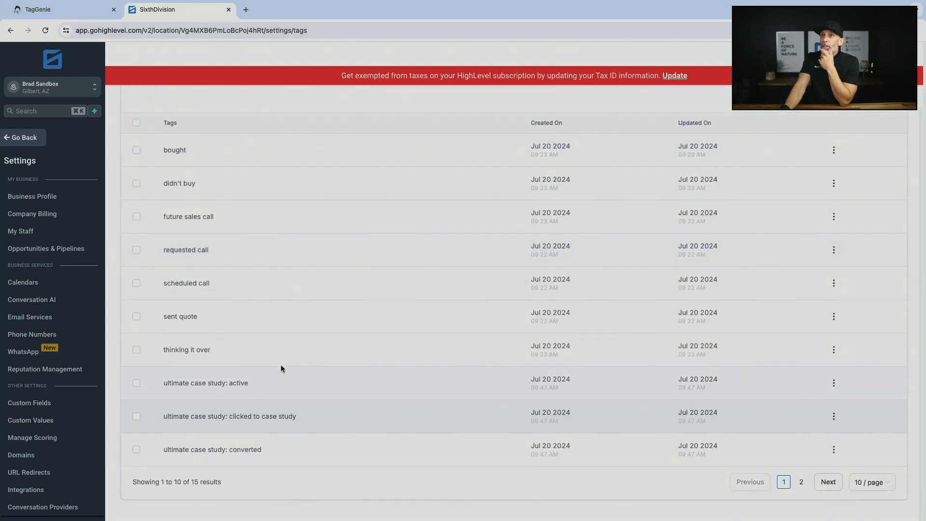
{"action": "left_click", "coordinate": [867, 484]}
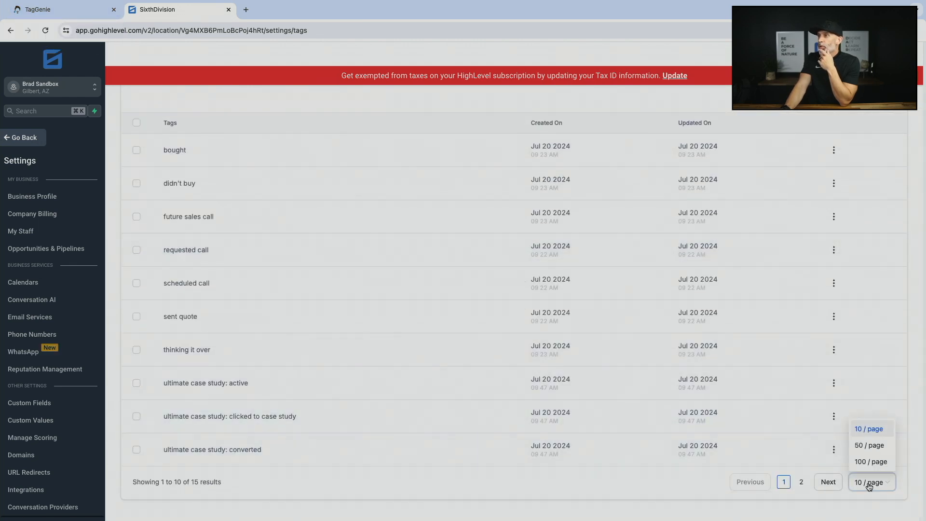
{"action": "left_click", "coordinate": [871, 451]}
{"action": "scroll", "coordinate": [520, 415], "scroll_direction": "down", "scroll_amount": 1}
{"action": "scroll", "coordinate": [520, 415], "scroll_direction": "down", "scroll_amount": 3}
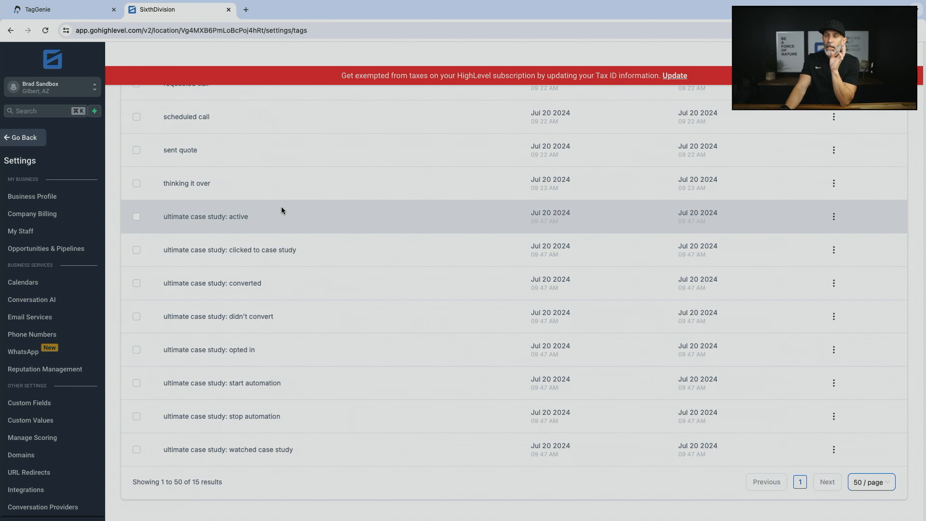
{"action": "scroll", "coordinate": [726, 186], "scroll_direction": "up", "scroll_amount": 5}
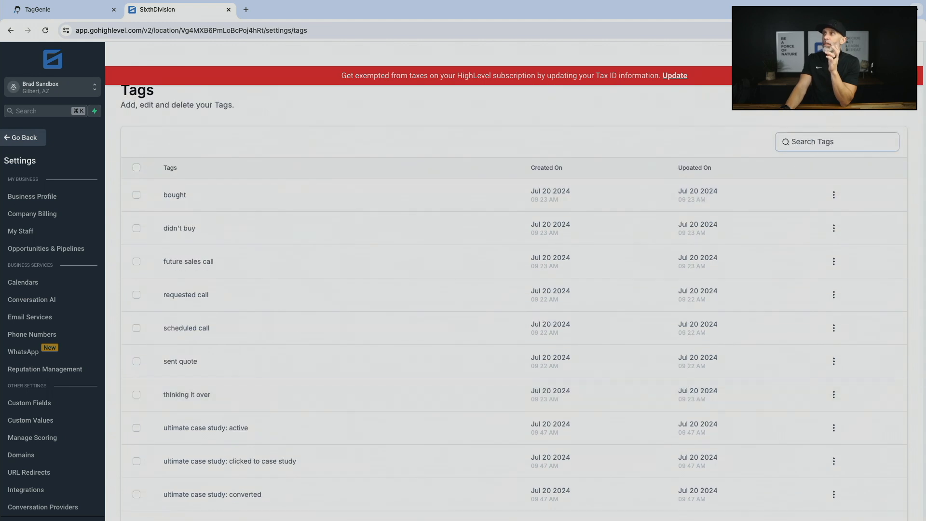
{"action": "scroll", "coordinate": [496, 290], "scroll_direction": "down", "scroll_amount": 5}
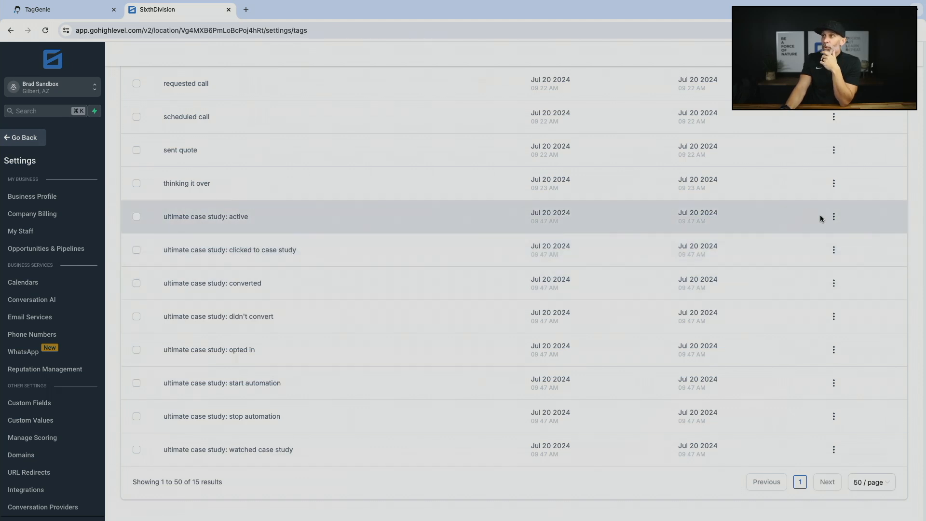
{"action": "left_click", "coordinate": [834, 218]}
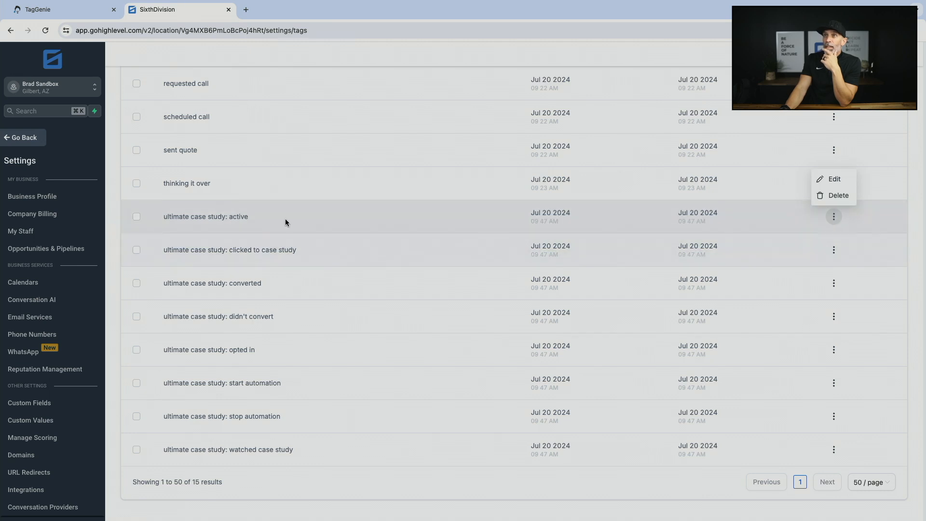
{"action": "left_click", "coordinate": [287, 216]}
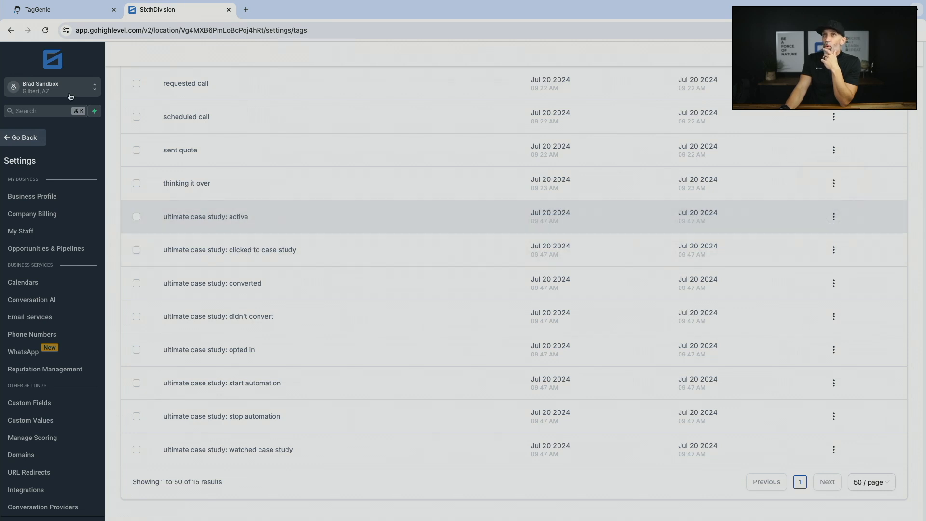
Step: Switch to TagGenie, rename the Ultimate Case Study tag group to "UCS" and save it
{"action": "left_click", "coordinate": [55, 12]}
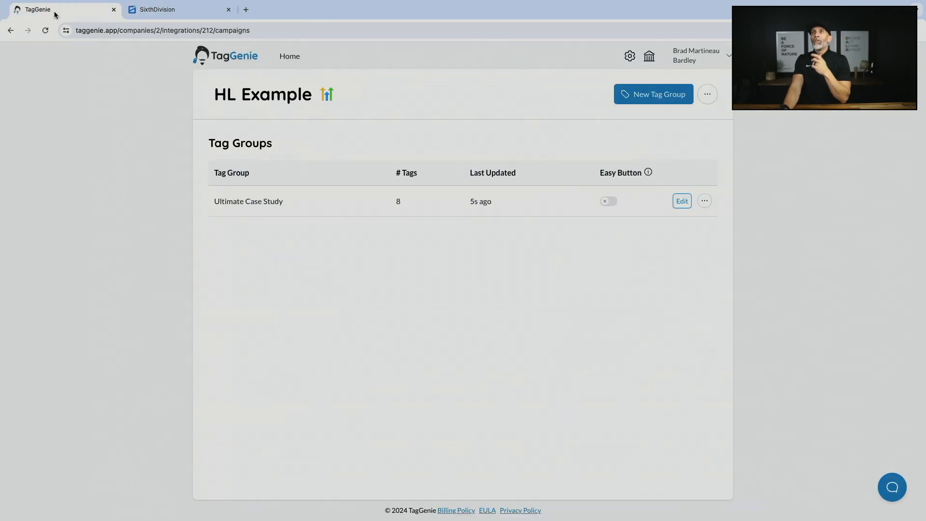
{"action": "left_click", "coordinate": [299, 208]}
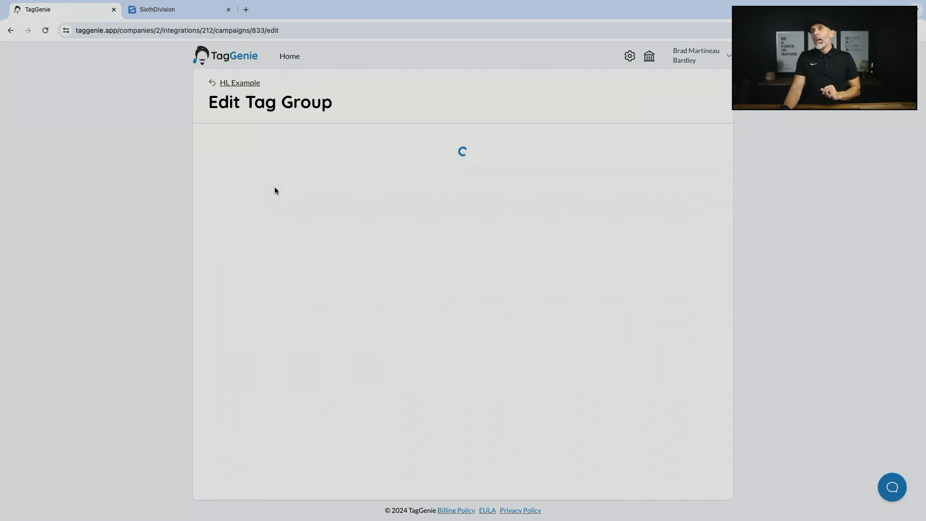
{"action": "triple_click", "coordinate": [272, 189]}
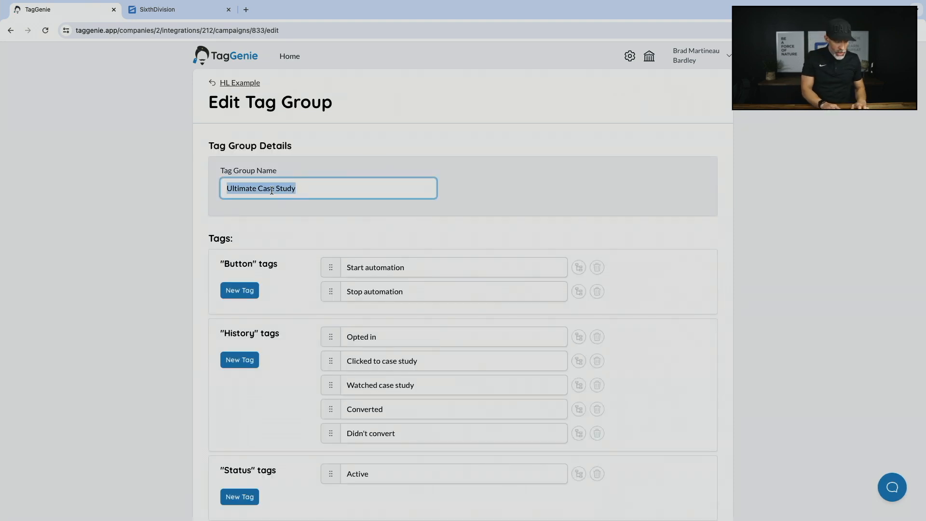
{"action": "type", "text": "UCS"}
{"action": "left_click", "coordinate": [262, 218]}
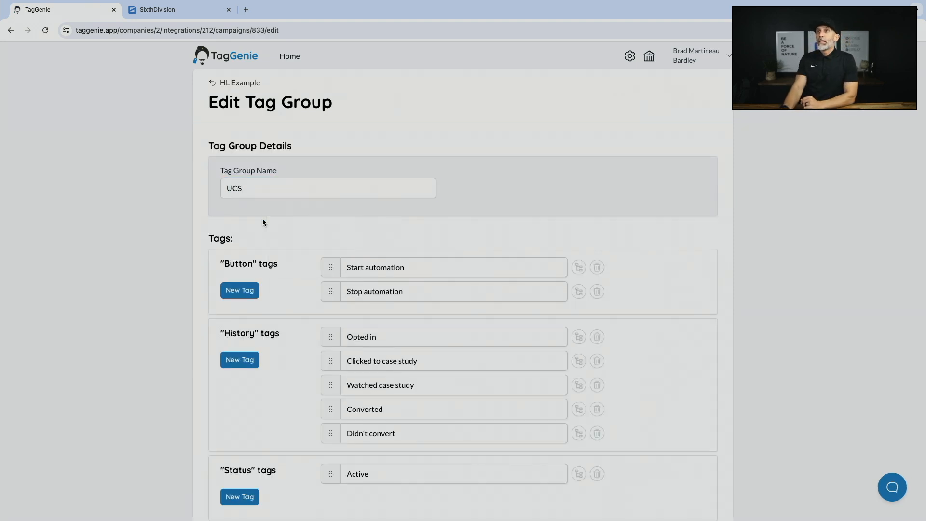
{"action": "scroll", "coordinate": [263, 219], "scroll_direction": "down", "scroll_amount": 3}
{"action": "left_click", "coordinate": [259, 475]}
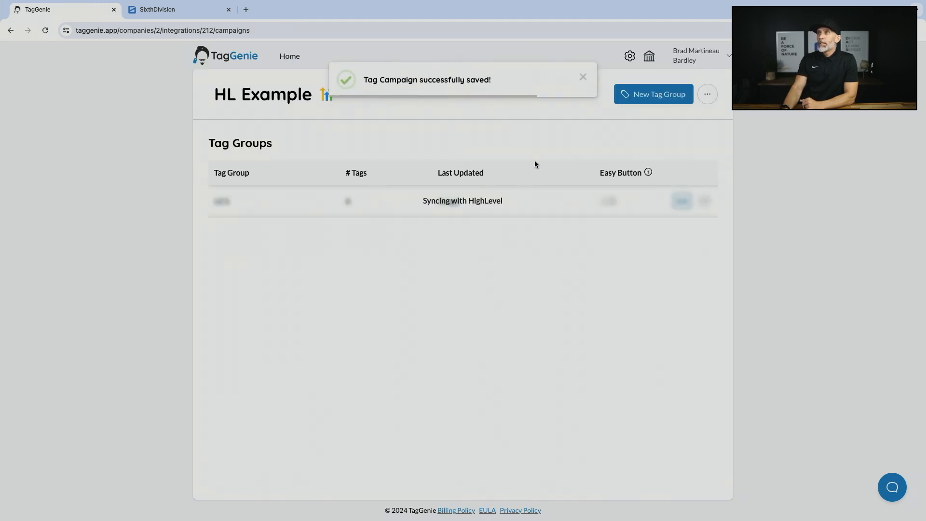
{"action": "left_click", "coordinate": [584, 79]}
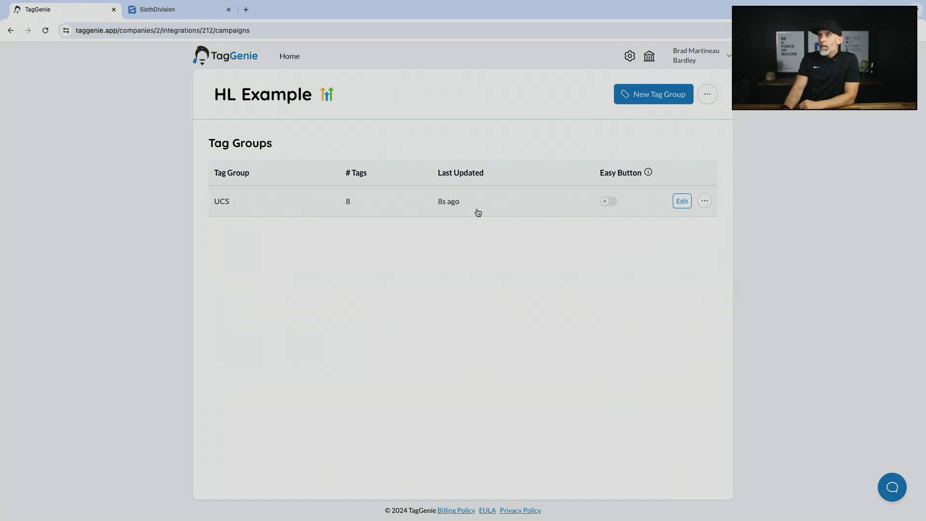
Step: Reload the HighLevel tag list at 50 per page and check the tag name prefixes, then return to TagGenie
{"action": "left_click", "coordinate": [164, 17]}
{"action": "key", "text": "super+r"}
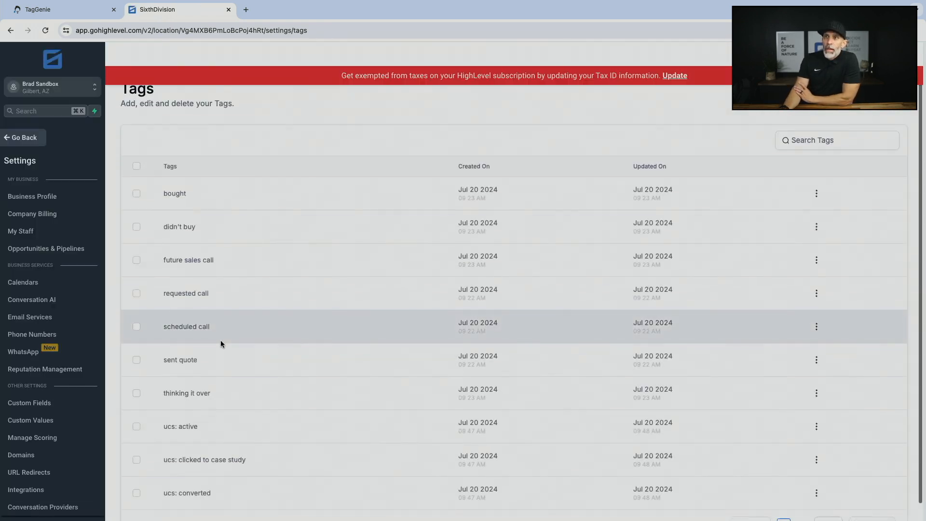
{"action": "scroll", "coordinate": [221, 343], "scroll_direction": "down", "scroll_amount": 1}
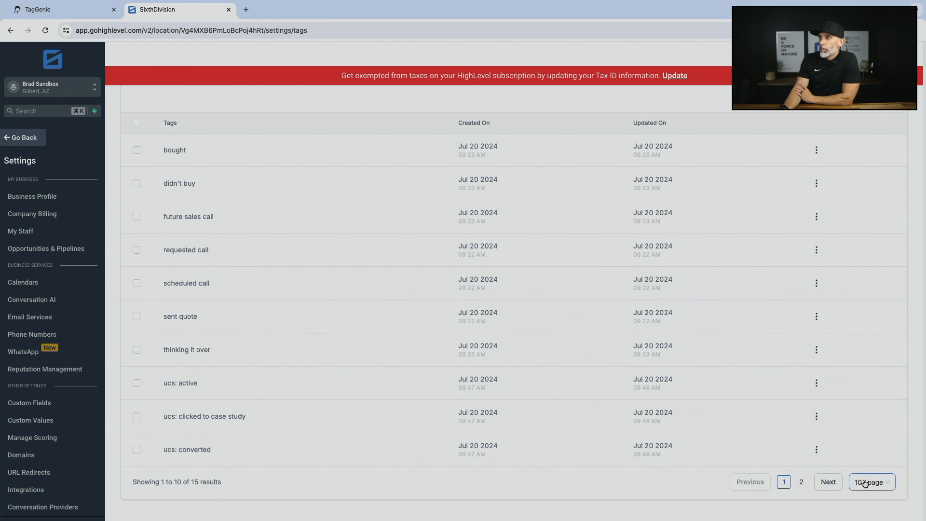
{"action": "left_click", "coordinate": [865, 483]}
{"action": "left_click", "coordinate": [869, 446]}
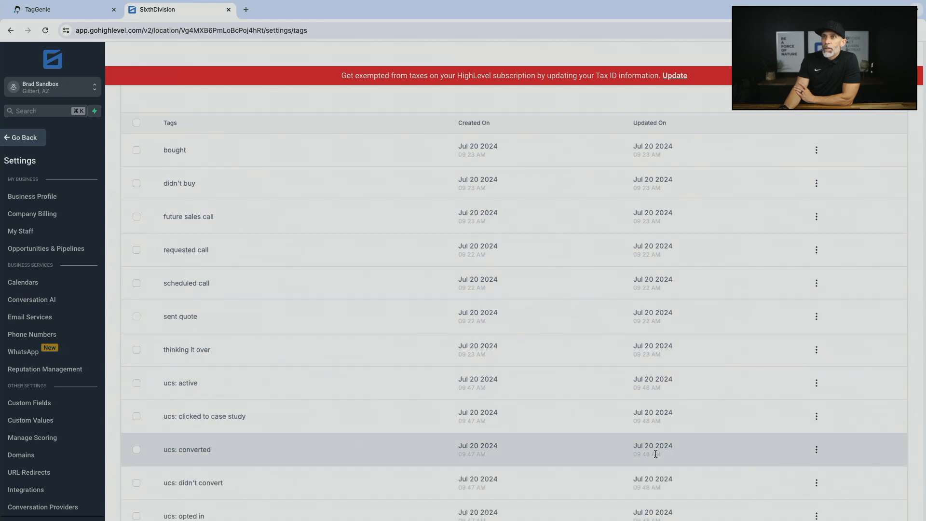
{"action": "scroll", "coordinate": [656, 454], "scroll_direction": "down", "scroll_amount": 3}
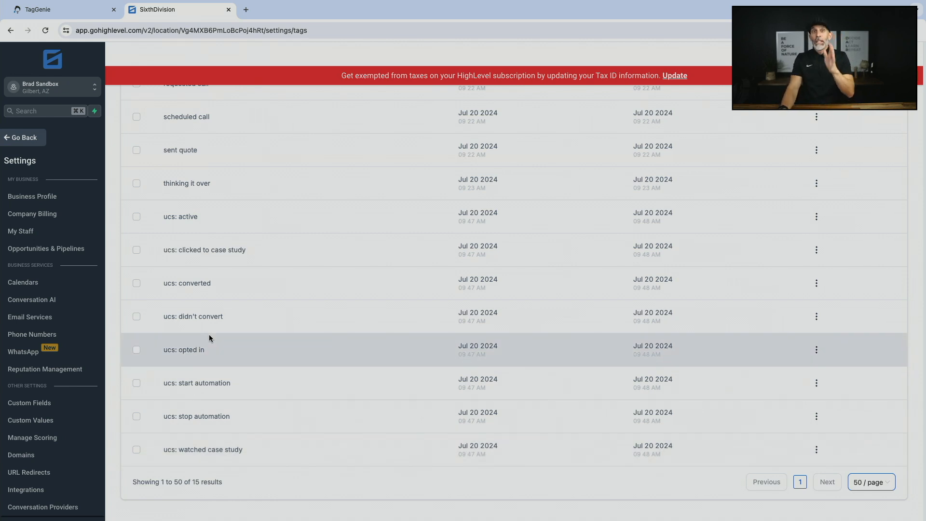
{"action": "left_click", "coordinate": [68, 10]}
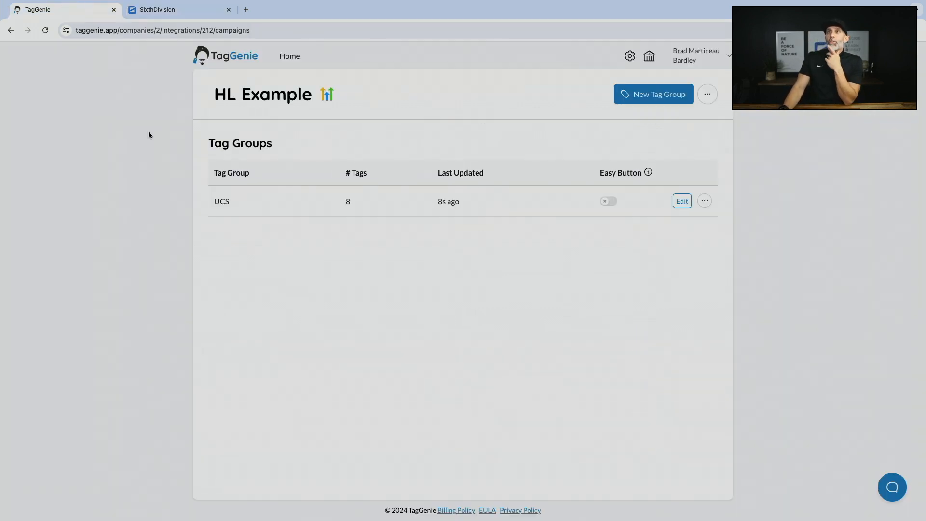
Step: Open the UCS tag group for editing and shorten its two Button tags to "Start" and "Stop"
{"action": "left_click", "coordinate": [271, 205]}
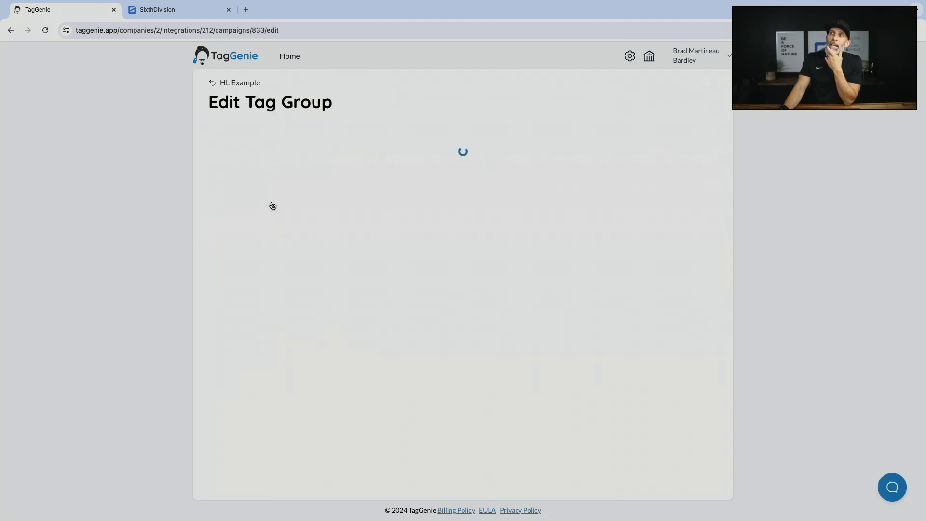
{"action": "scroll", "coordinate": [316, 233], "scroll_direction": "down", "scroll_amount": 2}
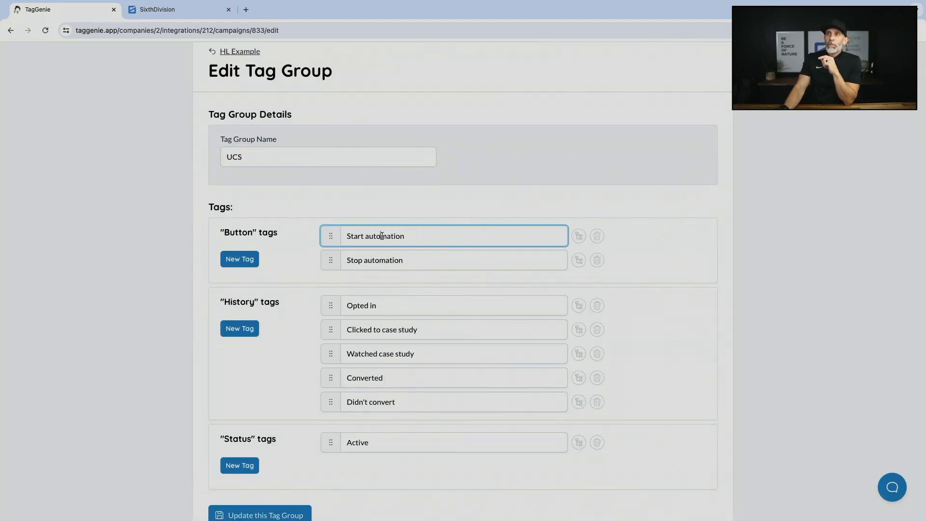
{"action": "double_click", "coordinate": [382, 237]}
{"action": "key", "text": "BackSpace"}
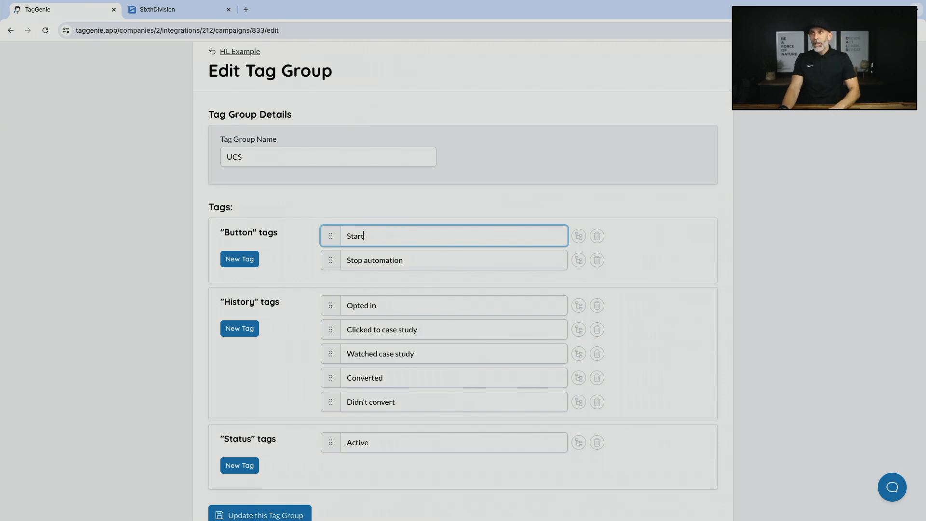
{"action": "double_click", "coordinate": [392, 260]}
{"action": "key", "text": "BackSpace"}
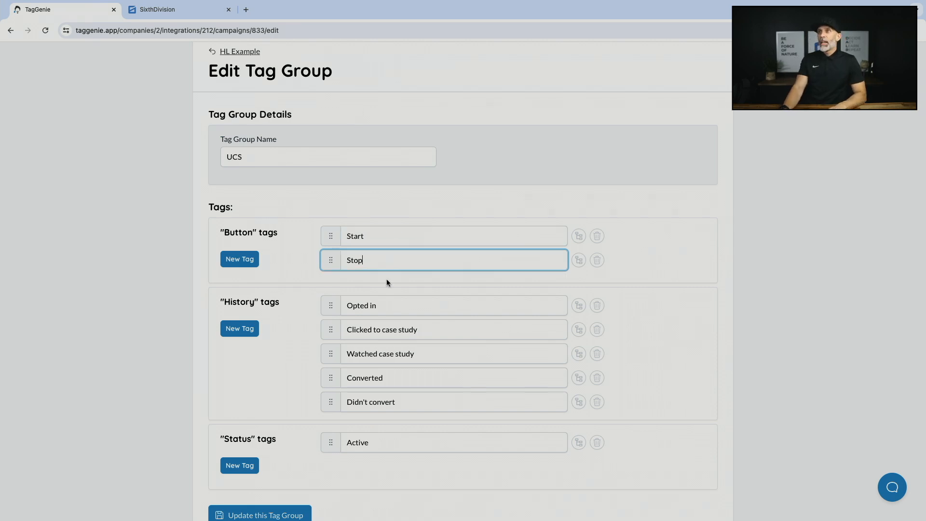
Step: Shorten the case study History tags to "Clicked" and "Watched", and save the updated tag group
{"action": "left_click", "coordinate": [429, 334]}
{"action": "key", "text": "BackSpace"}
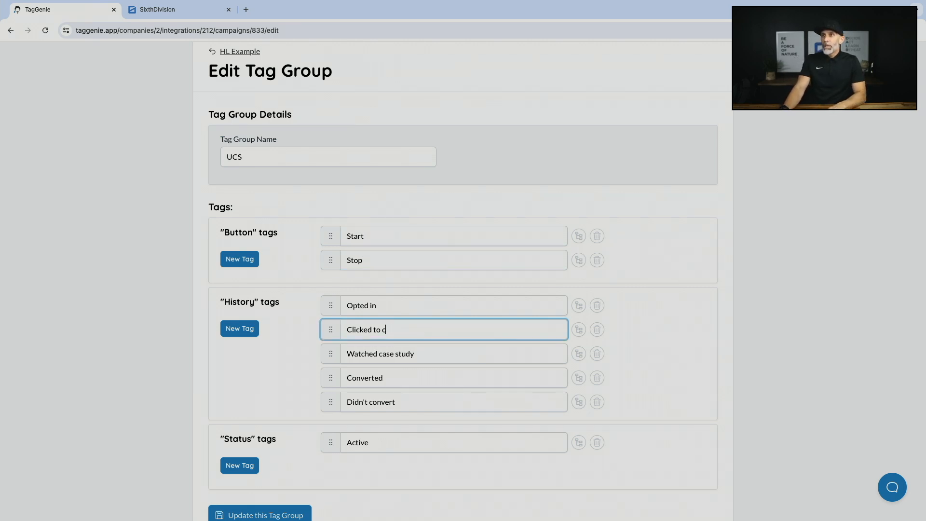
{"action": "left_click", "coordinate": [442, 357]}
{"action": "key", "text": "BackSpace"}
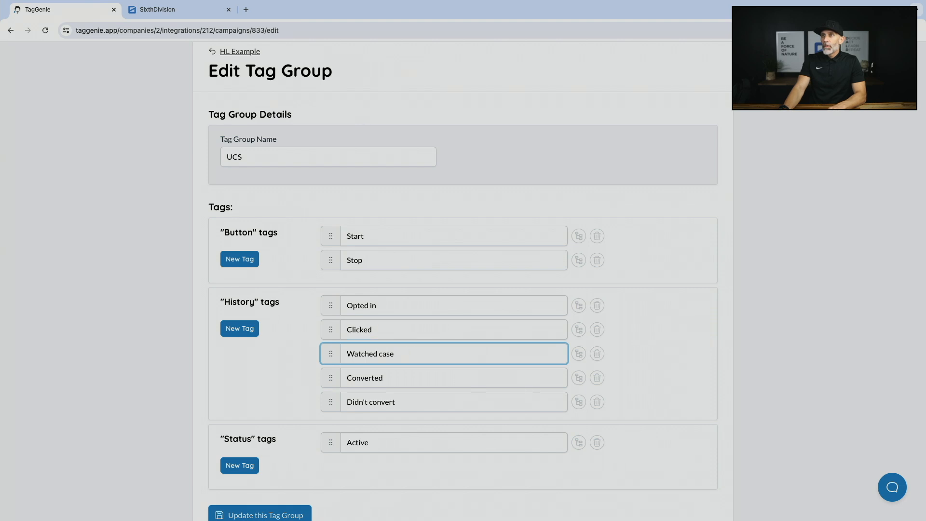
{"action": "scroll", "coordinate": [418, 418], "scroll_direction": "down", "scroll_amount": 2}
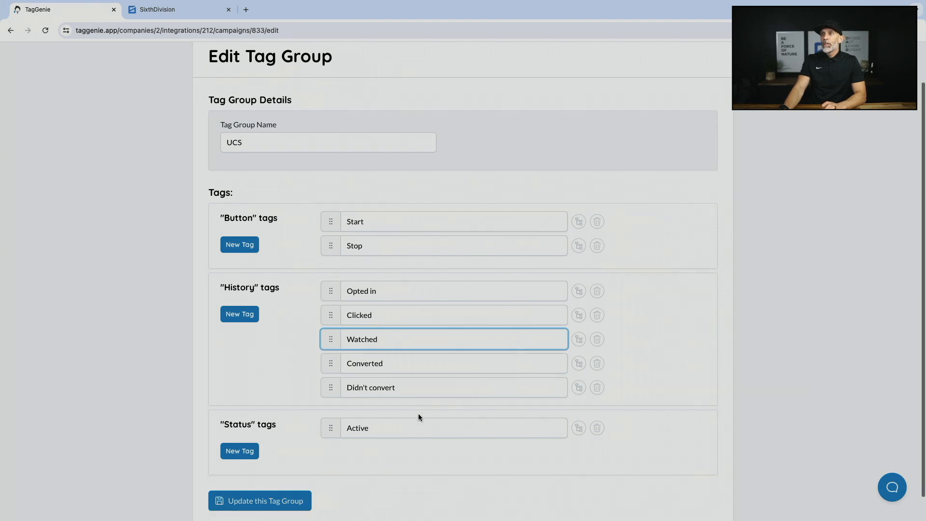
{"action": "left_click", "coordinate": [270, 477]}
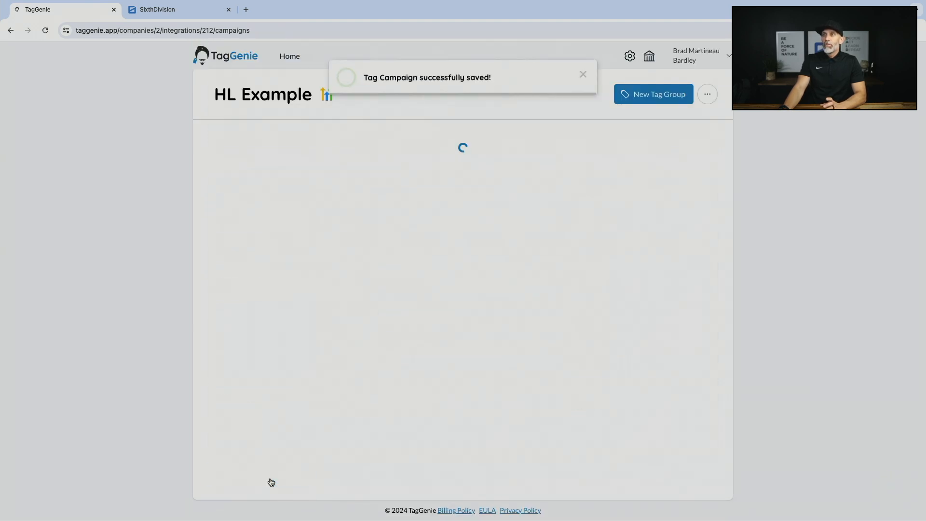
{"action": "left_click", "coordinate": [583, 78]}
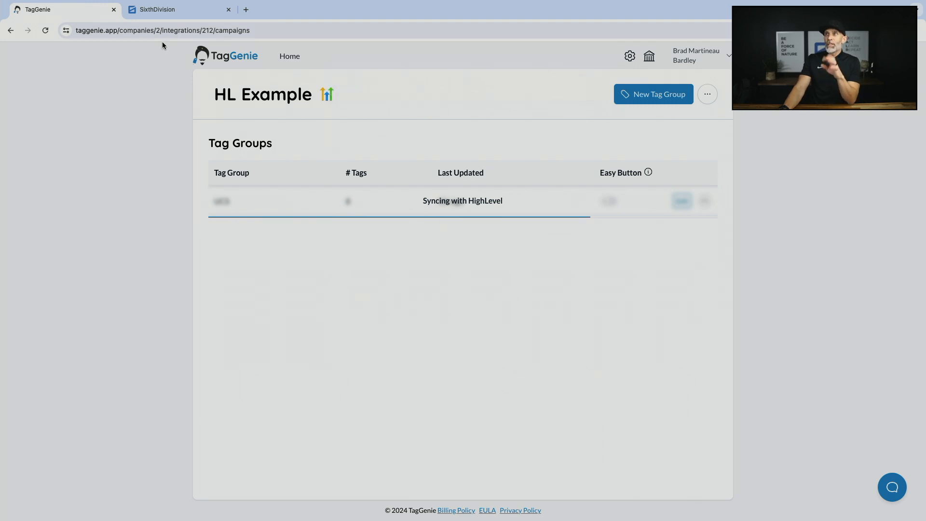
Step: Switch to HighLevel, reload the tag list, and check the names of the ucs tags
{"action": "left_click", "coordinate": [166, 10]}
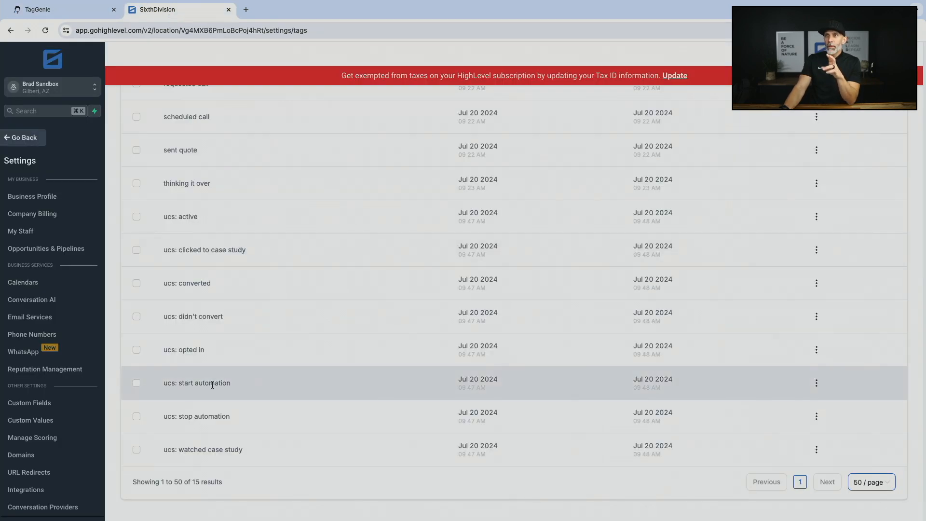
{"action": "key", "text": "super+r"}
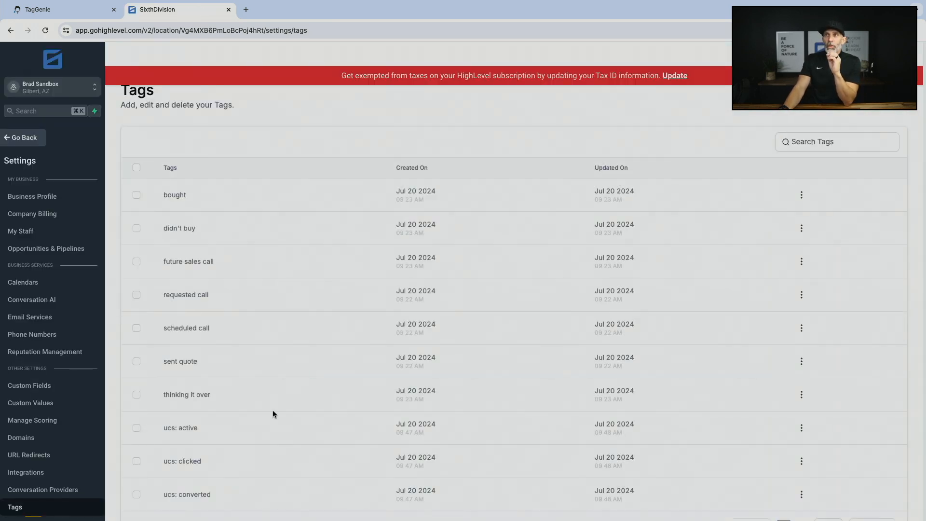
{"action": "scroll", "coordinate": [271, 420], "scroll_direction": "down", "scroll_amount": 2}
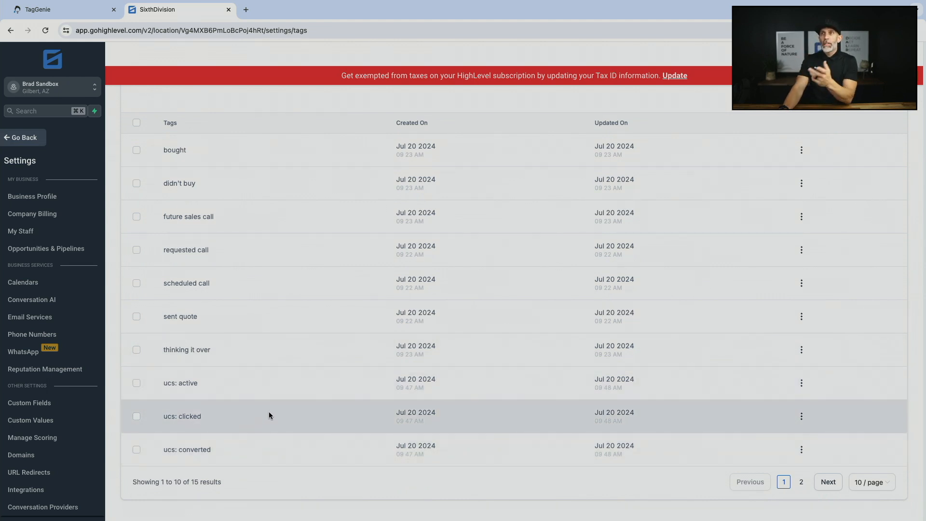
{"action": "scroll", "coordinate": [268, 412], "scroll_direction": "up", "scroll_amount": 2}
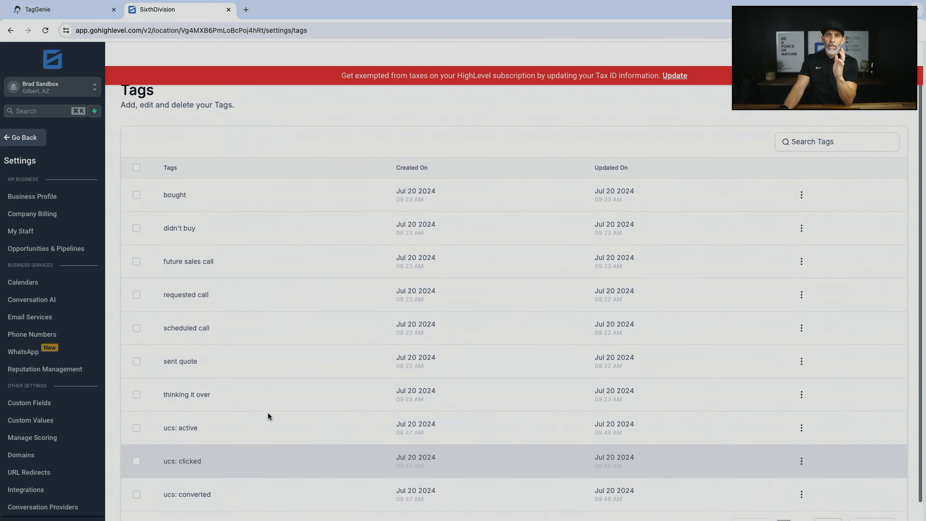
Step: Switch to TagGenie, reopen the UCS tag group, and rename the "Watched" History tag as "Started watched"
{"action": "left_click", "coordinate": [63, 10]}
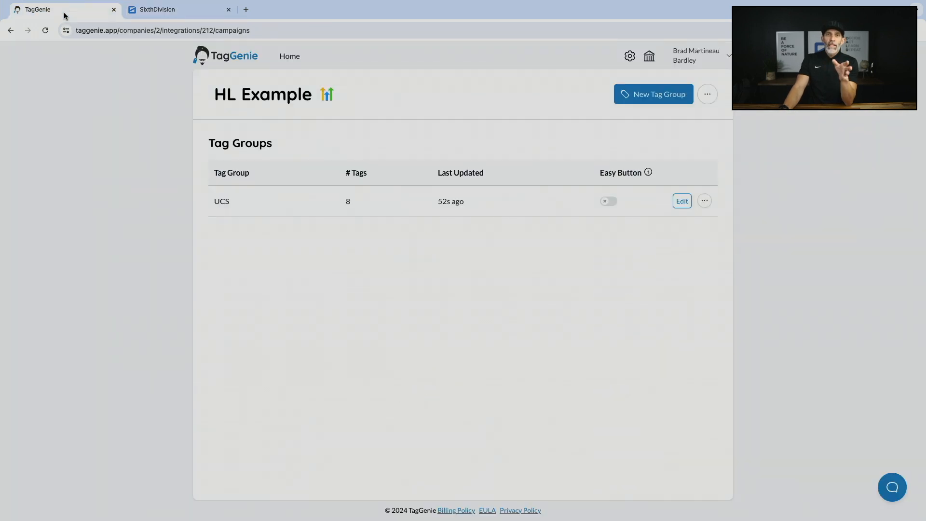
{"action": "left_click", "coordinate": [329, 215]}
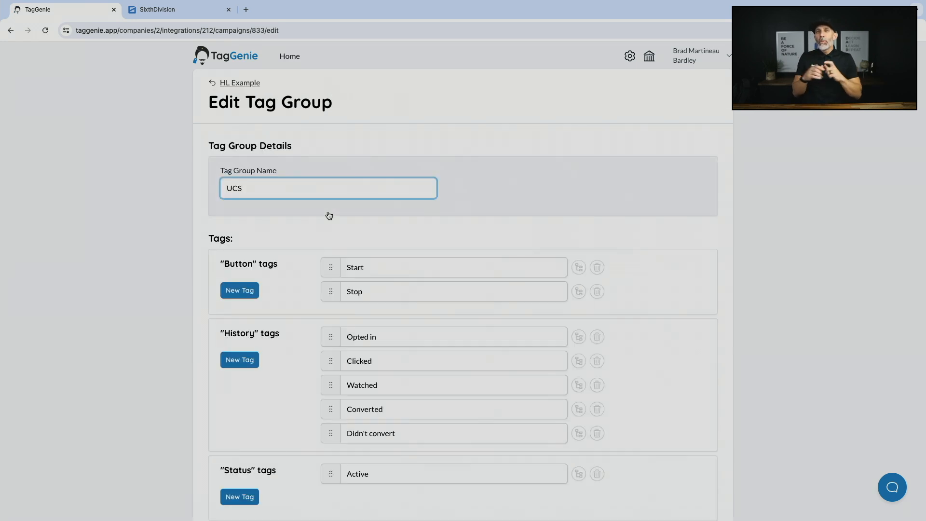
{"action": "double_click", "coordinate": [362, 385]}
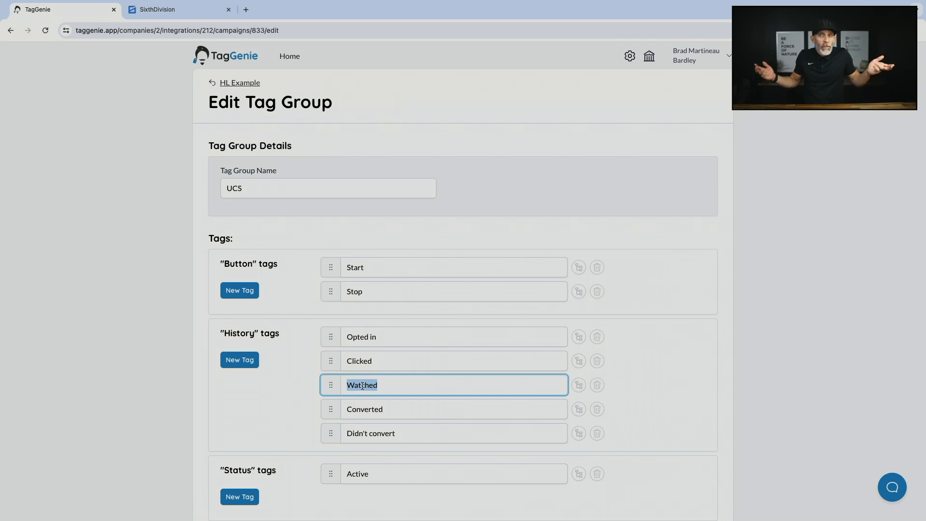
{"action": "key", "text": "Left"}
{"action": "type", "text": "St"}
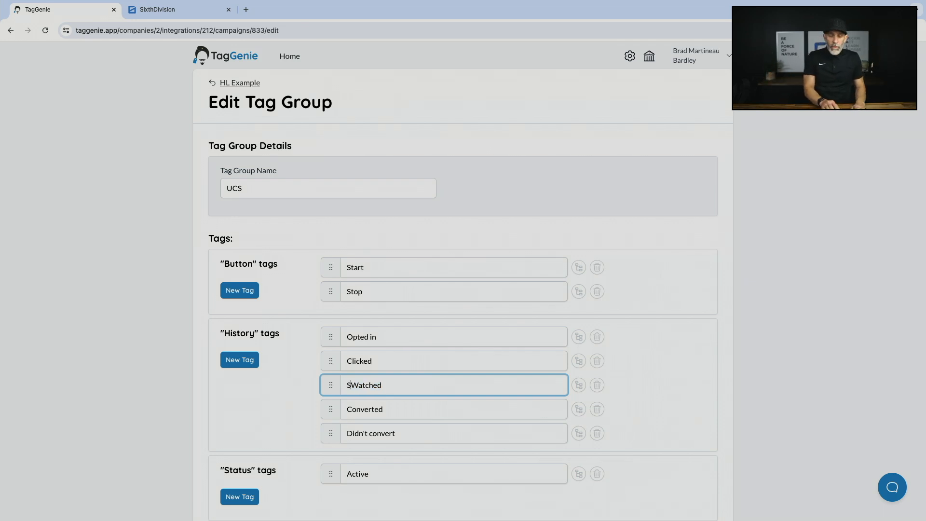
{"action": "type", "text": "arted"}
{"action": "key", "text": "Delete"}
{"action": "type", "text": "w"}
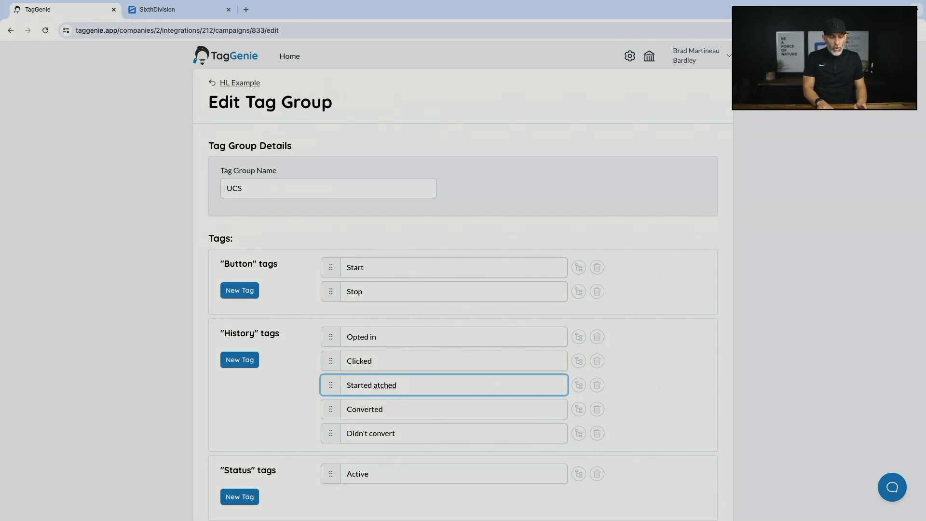
Step: Add the History tags "Watched 50%" and "Watched 90%" and move them, in that order, directly above "Converted"
{"action": "left_click", "coordinate": [248, 363]}
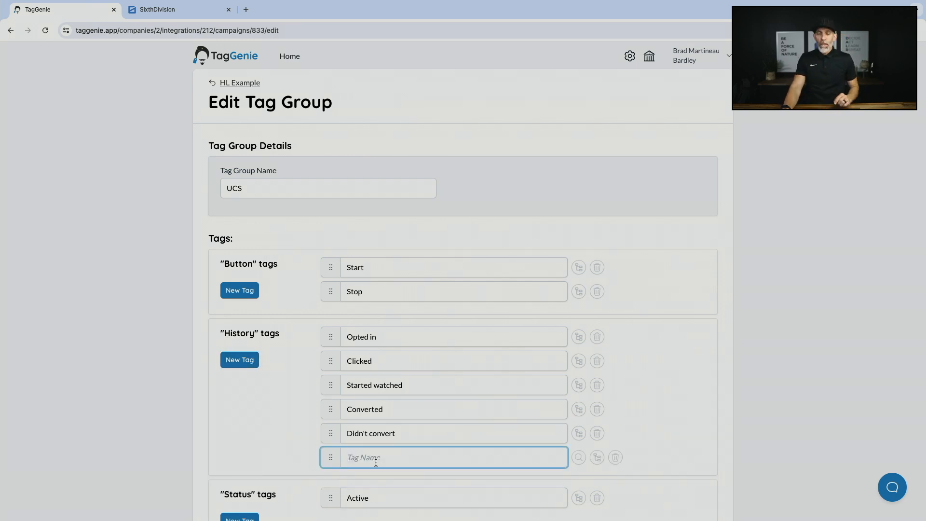
{"action": "type", "text": "Watched 50%"}
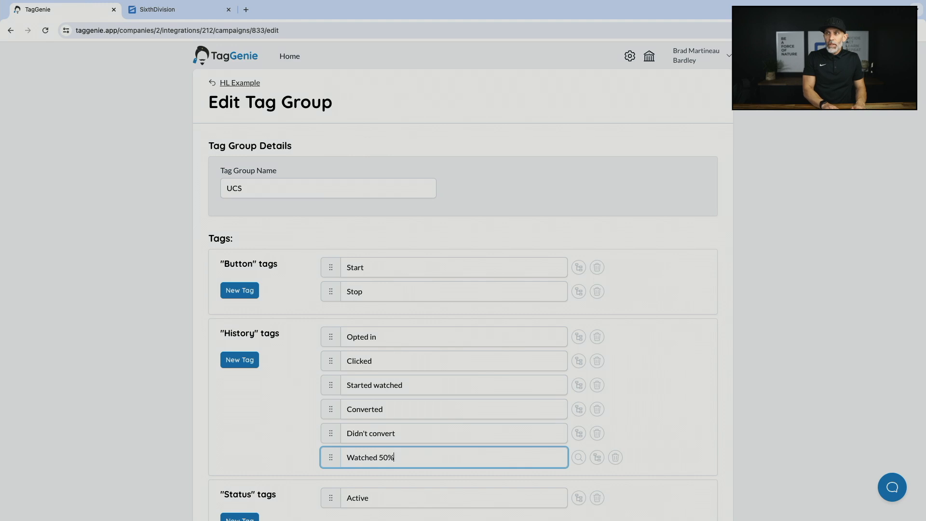
{"action": "key", "text": "Return"}
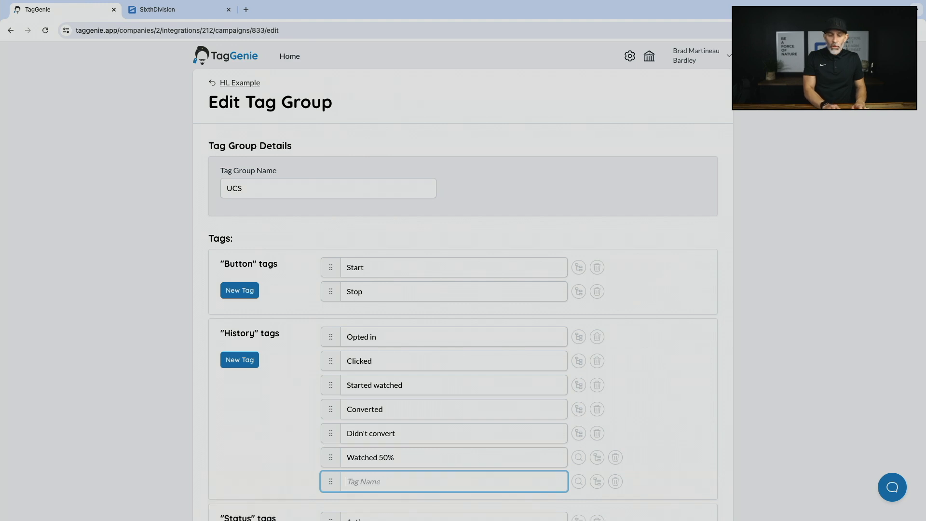
{"action": "type", "text": "Watched 90%"}
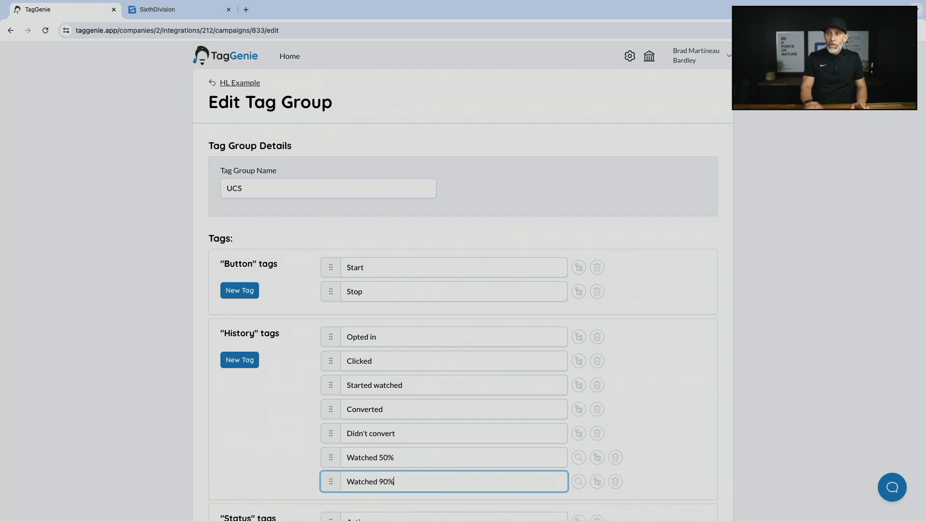
{"action": "left_click_drag", "start_coordinate": [332, 459], "coordinate": [331, 408]}
{"action": "left_click_drag", "start_coordinate": [330, 481], "coordinate": [327, 432]}
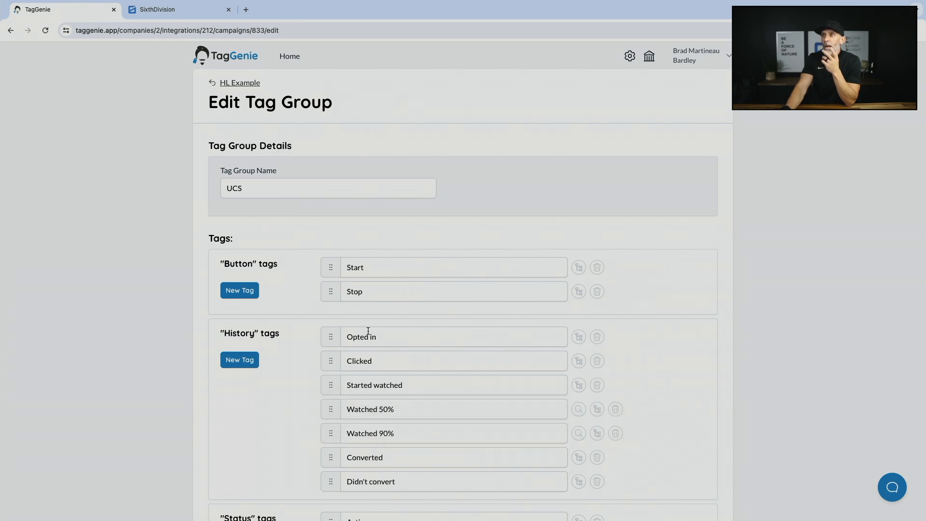
Step: Reword the "Started watched" History tag as "Started watching" and save the updated tag group
{"action": "left_click", "coordinate": [404, 384]}
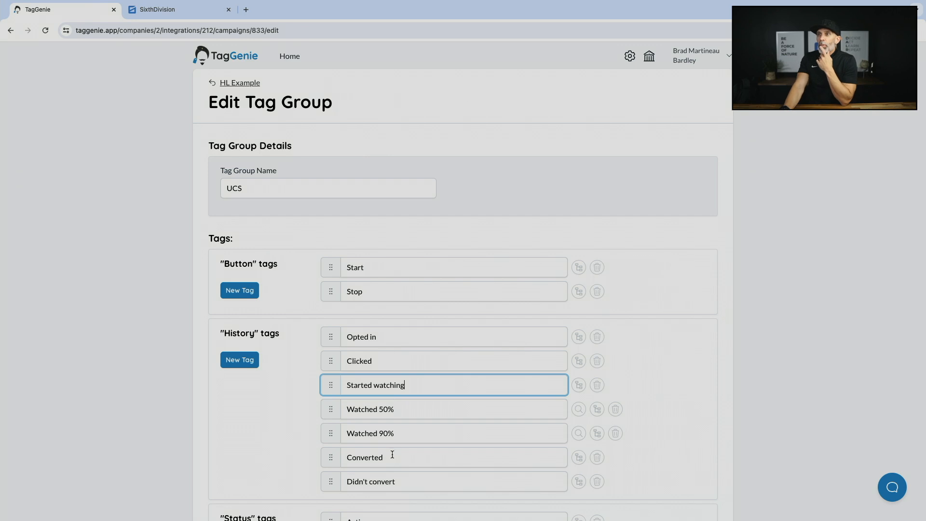
{"action": "scroll", "coordinate": [302, 444], "scroll_direction": "down", "scroll_amount": 2}
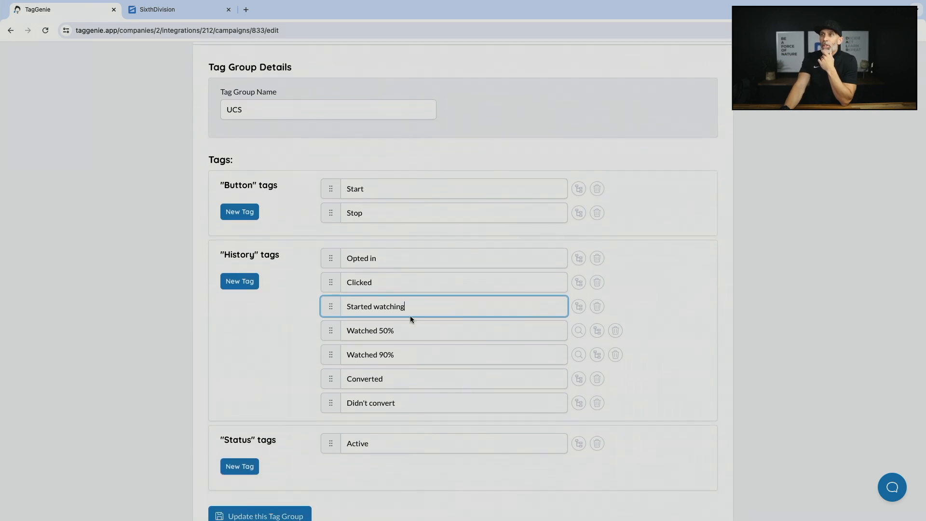
{"action": "scroll", "coordinate": [233, 444], "scroll_direction": "down", "scroll_amount": 1}
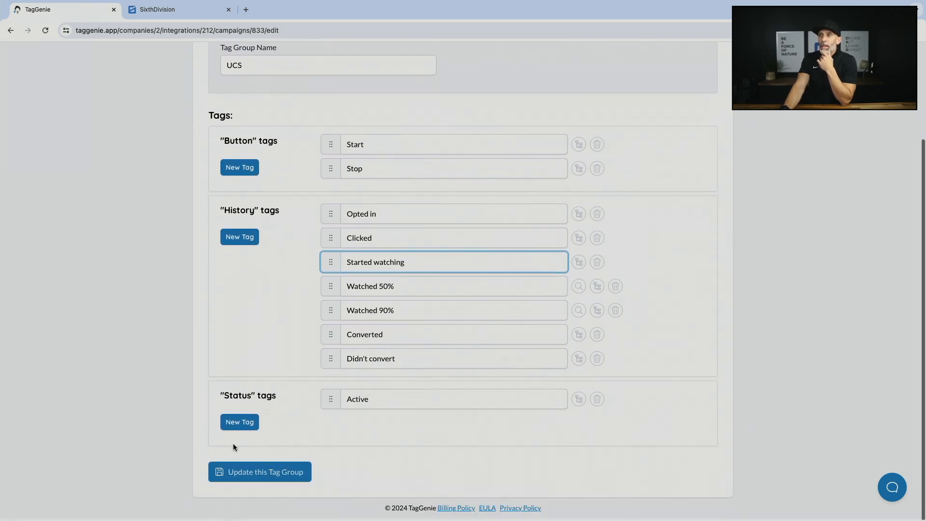
{"action": "left_click", "coordinate": [252, 476]}
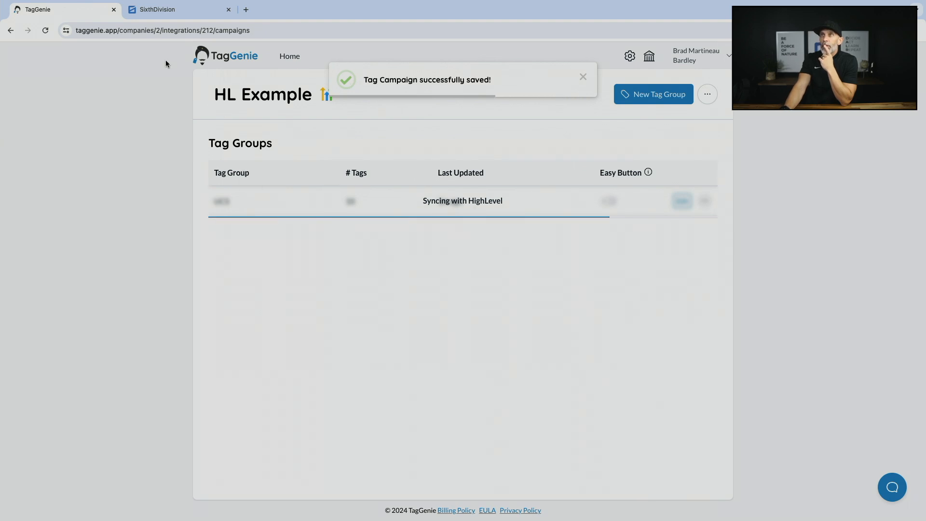
Step: Switch to HighLevel, reload the tag list, search for "ucs", and examine the synced tags
{"action": "left_click", "coordinate": [158, 14]}
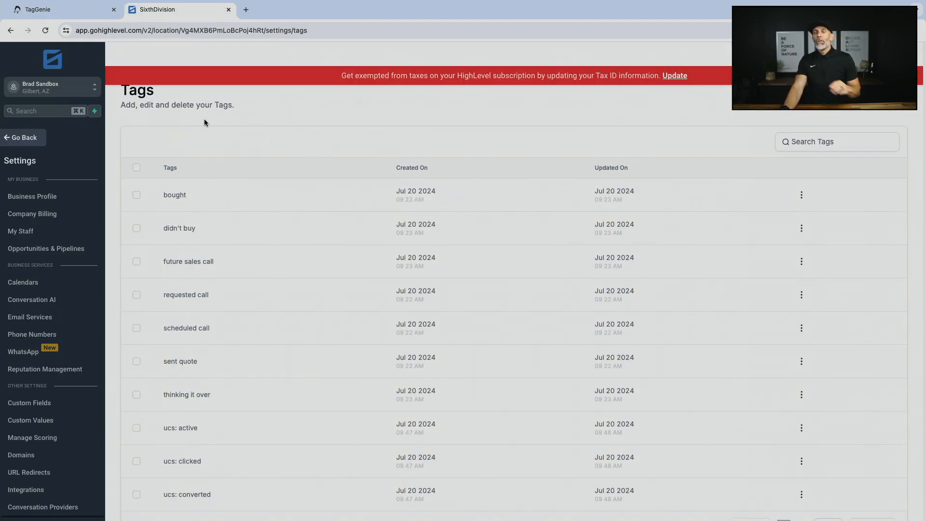
{"action": "key", "text": "super+r"}
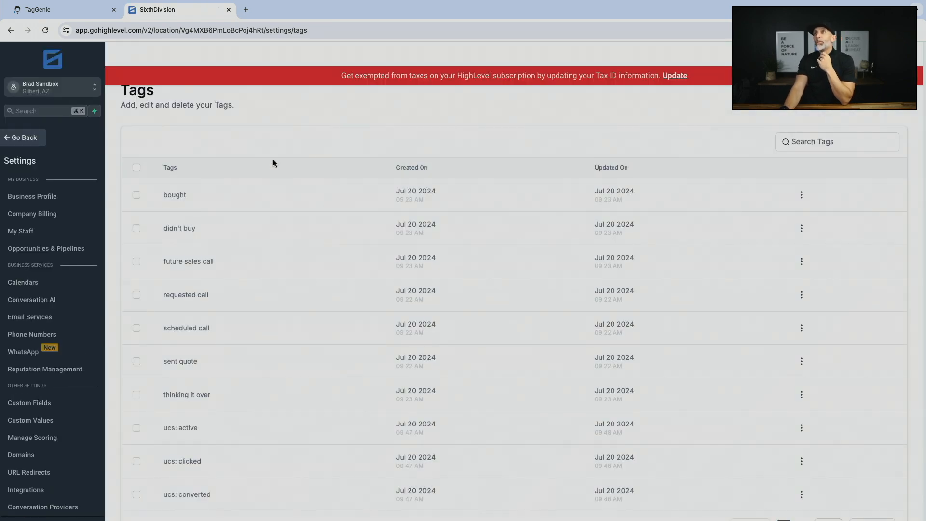
{"action": "left_click", "coordinate": [801, 141]}
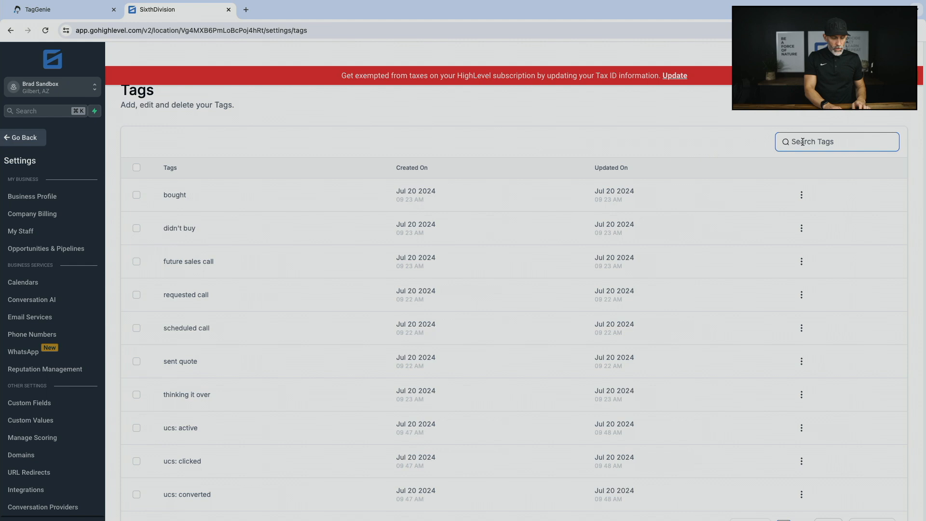
{"action": "type", "text": "ucs"}
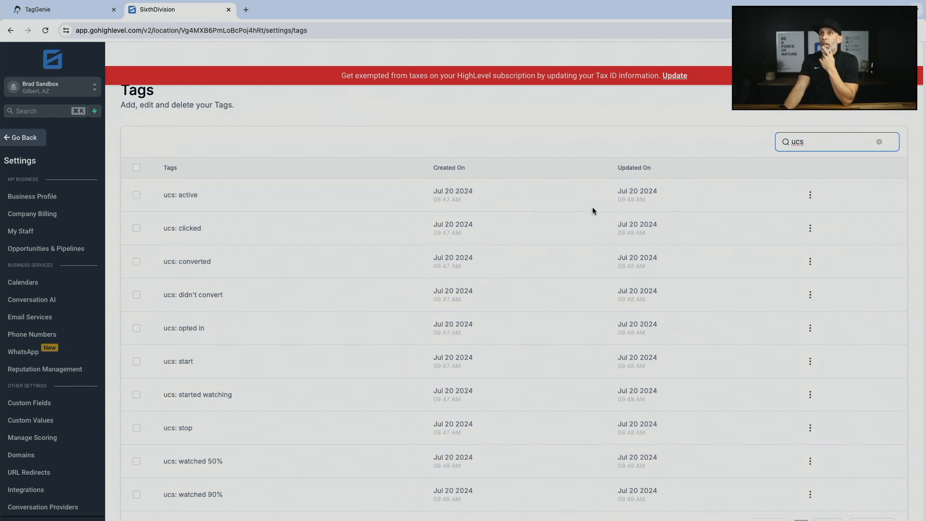
{"action": "scroll", "coordinate": [593, 207], "scroll_direction": "down", "scroll_amount": 2}
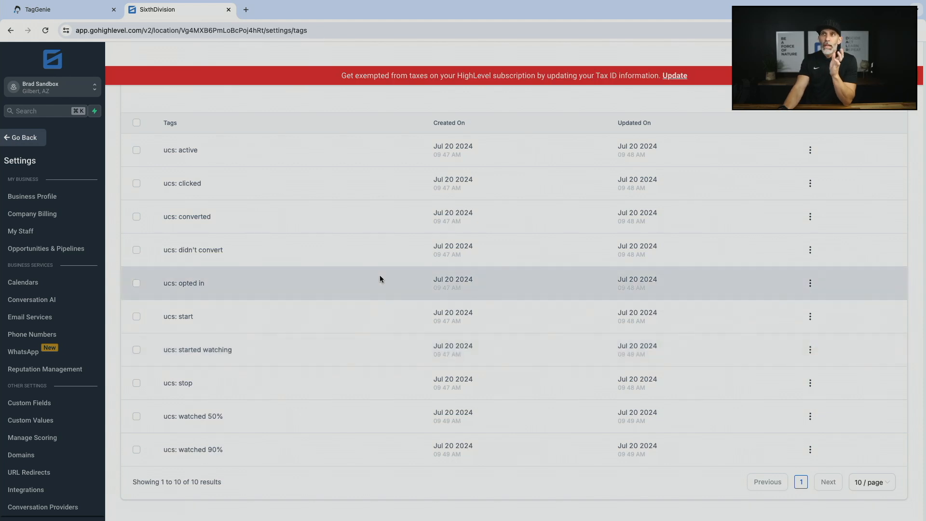
Step: Switch to TagGenie and create a copy of the UCS tag group named "UCS 2"
{"action": "left_click", "coordinate": [80, 12]}
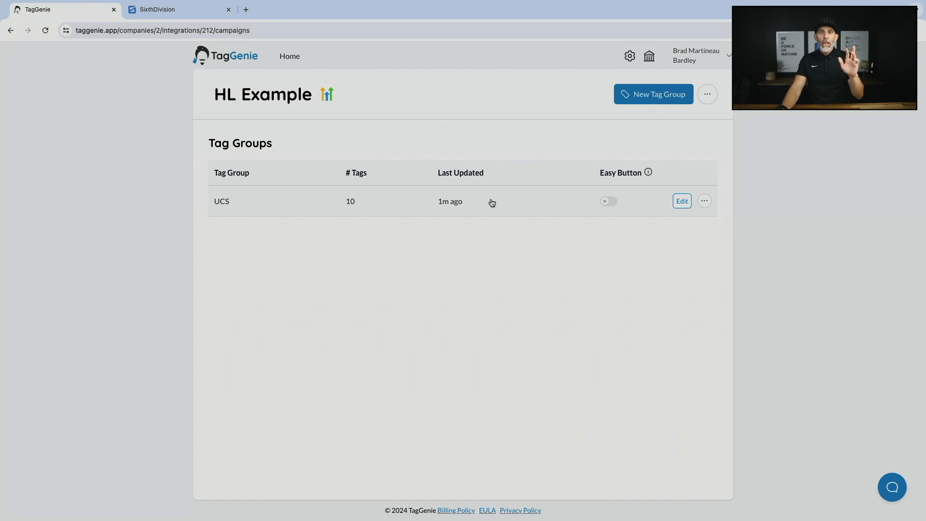
{"action": "left_click", "coordinate": [705, 202]}
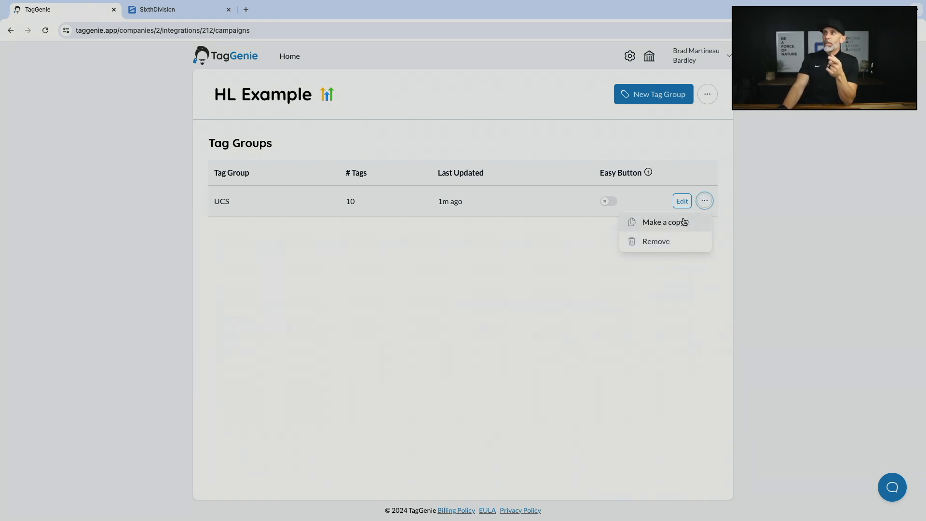
{"action": "left_click", "coordinate": [667, 226]}
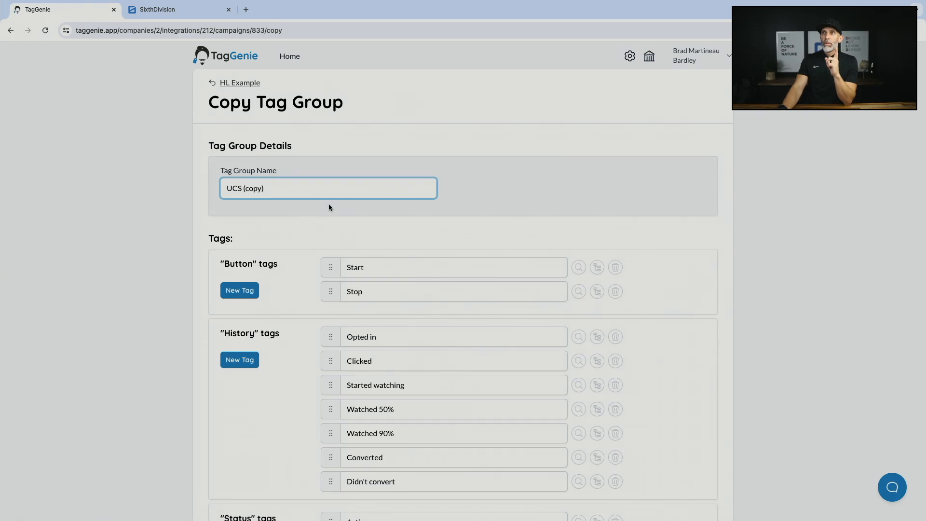
{"action": "key", "text": "BackSpace"}
{"action": "key", "text": "BackSpace"}
{"action": "key", "text": "BackSpace"}
{"action": "key", "text": "BackSpace"}
{"action": "key", "text": "BackSpace"}
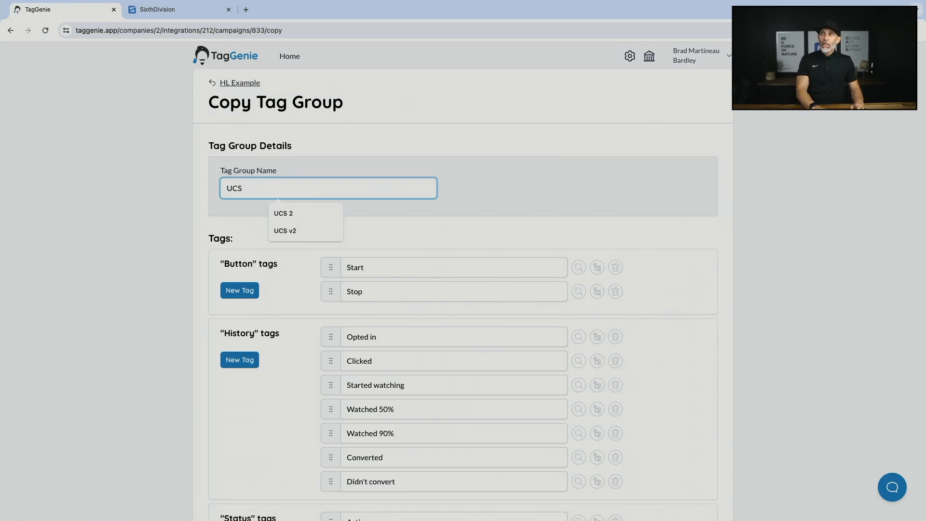
{"action": "type", "text": "2"}
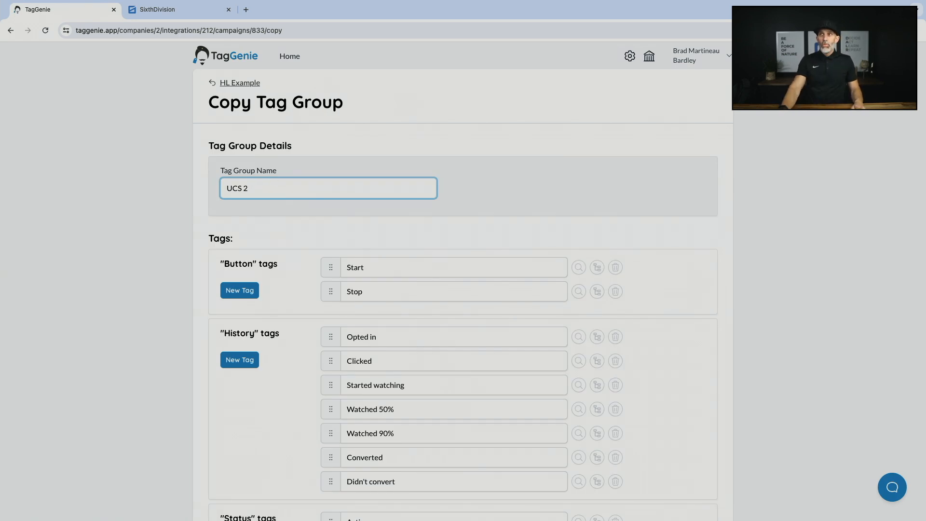
{"action": "scroll", "coordinate": [353, 240], "scroll_direction": "down", "scroll_amount": 5}
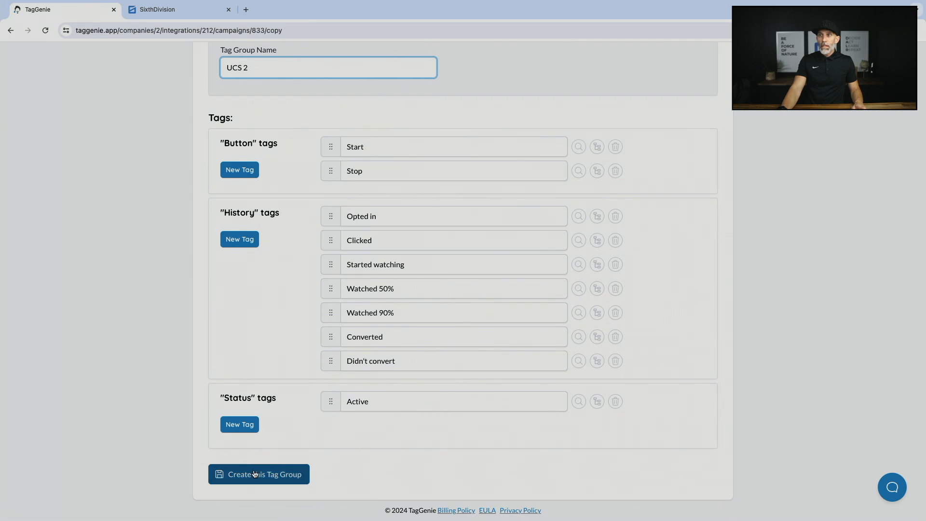
{"action": "left_click", "coordinate": [255, 474]}
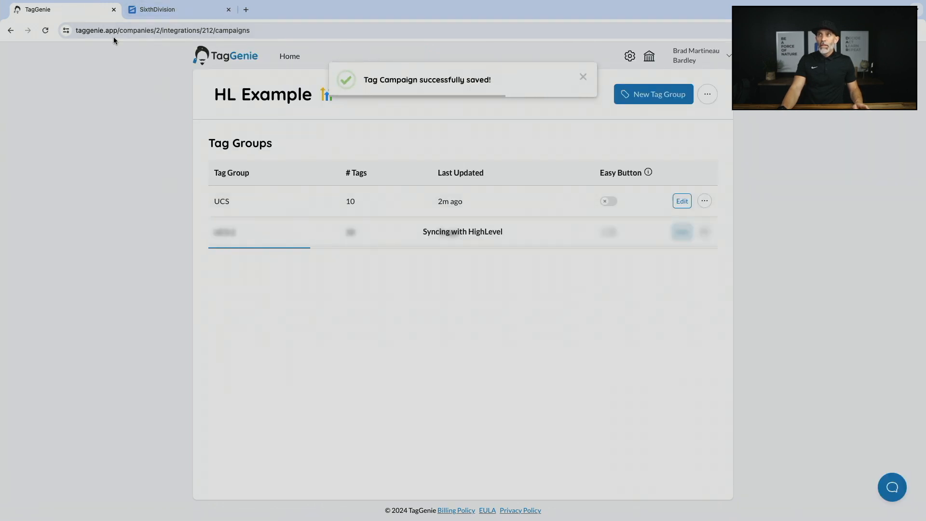
Step: Switch to HighLevel, reload the tag list, search for "ucs 2", and examine the tags of the copied group
{"action": "left_click", "coordinate": [178, 9]}
{"action": "key", "text": "super+r"}
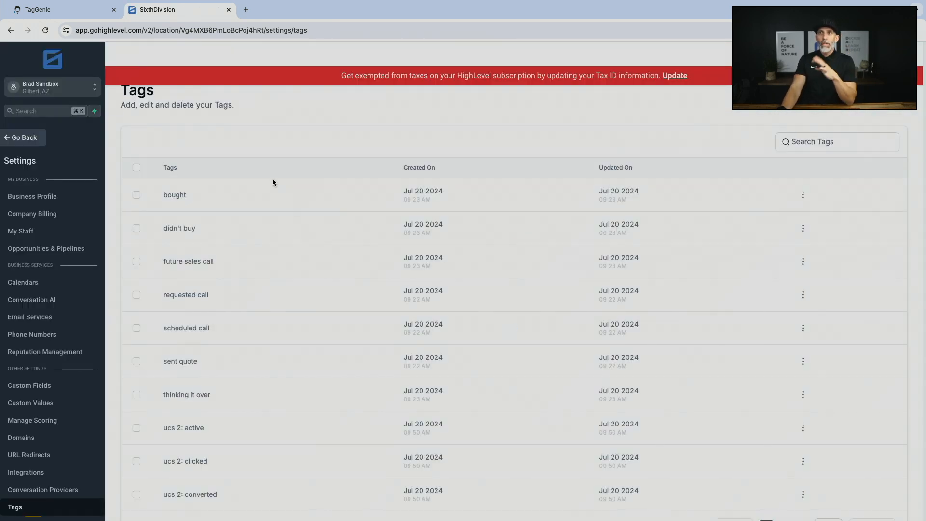
{"action": "left_click", "coordinate": [807, 145]}
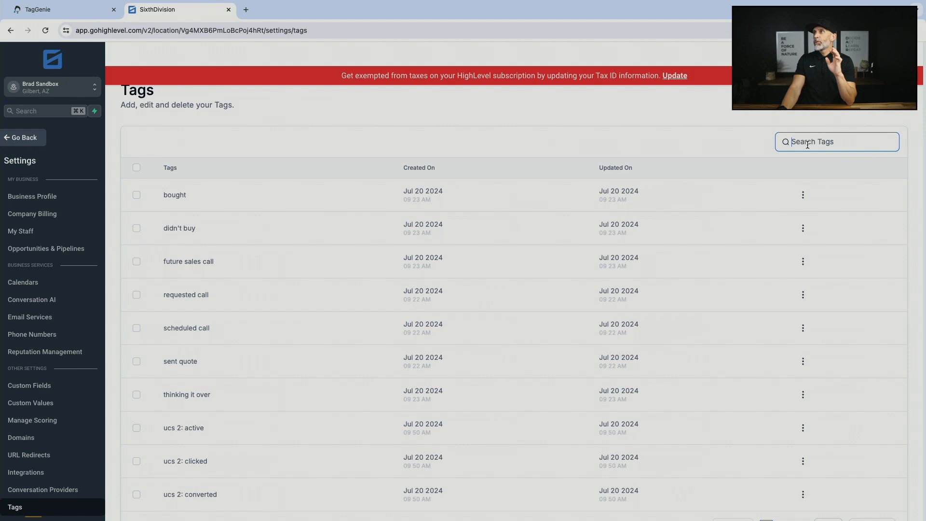
{"action": "type", "text": "ucs 2"}
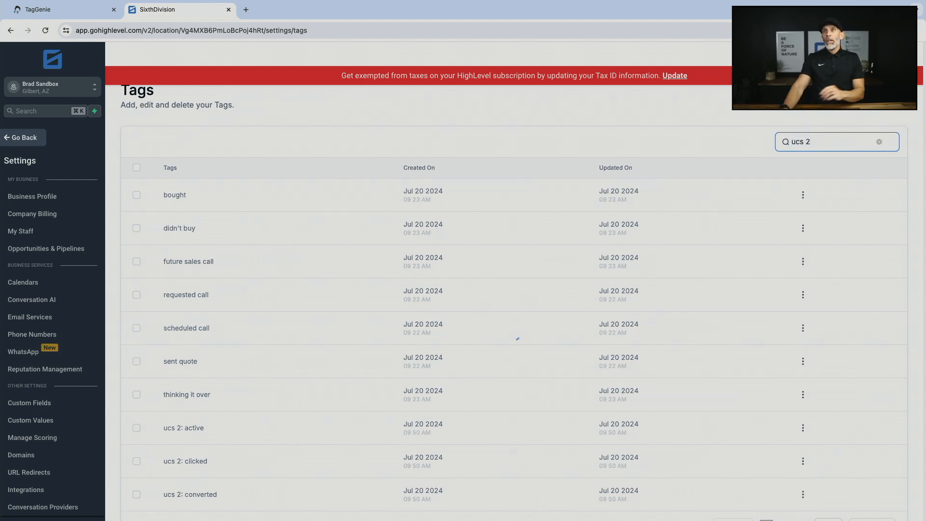
{"action": "scroll", "coordinate": [293, 284], "scroll_direction": "down", "scroll_amount": 1}
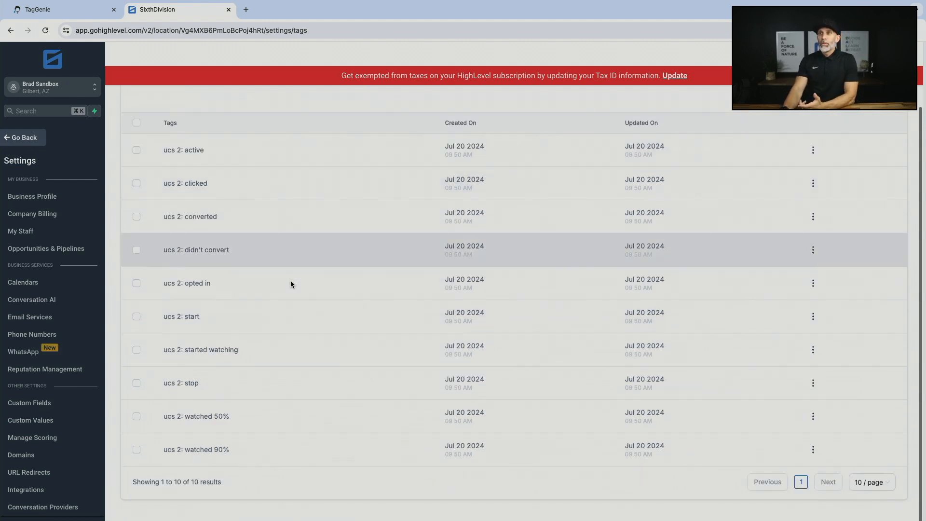
{"action": "scroll", "coordinate": [291, 282], "scroll_direction": "up", "scroll_amount": 1}
{"action": "scroll", "coordinate": [291, 281], "scroll_direction": "down", "scroll_amount": 3}
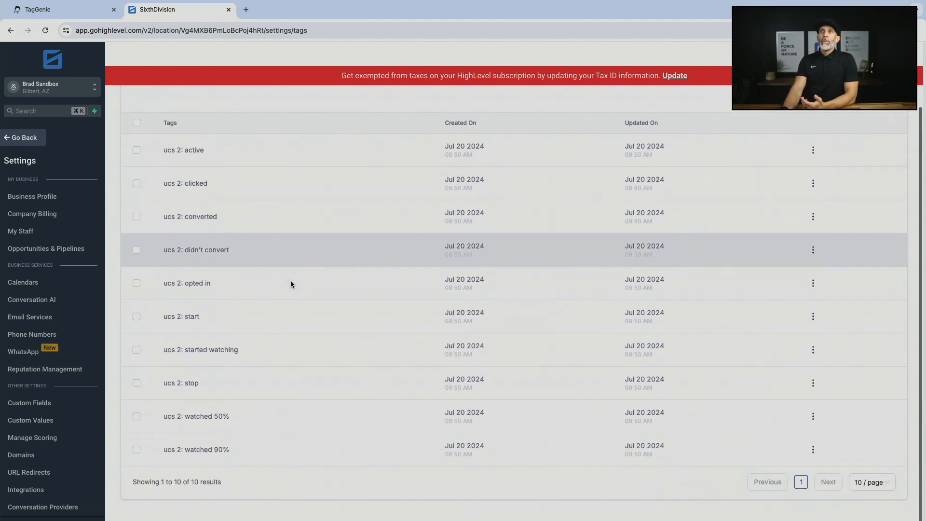
Step: Switch to TagGenie and remove the UCS 2 tag group from both TagGenie and HighLevel, entering "delete" as confirmation
{"action": "left_click", "coordinate": [71, 14]}
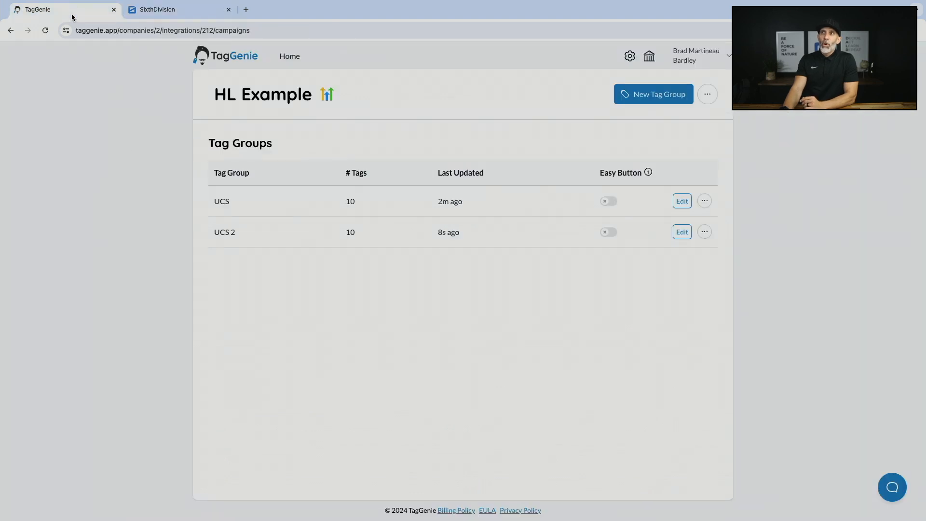
{"action": "left_click", "coordinate": [705, 231]}
{"action": "left_click", "coordinate": [659, 272]}
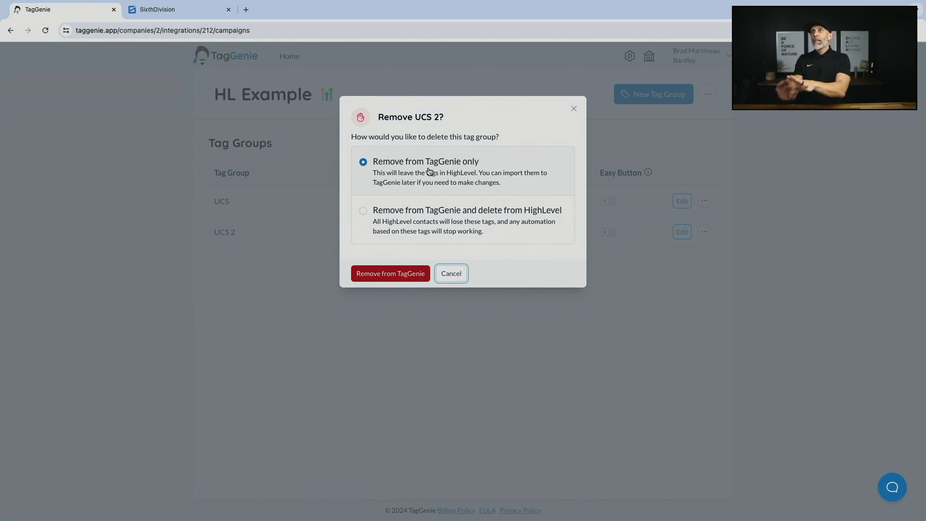
{"action": "left_click", "coordinate": [364, 213]}
{"action": "left_click", "coordinate": [423, 384]}
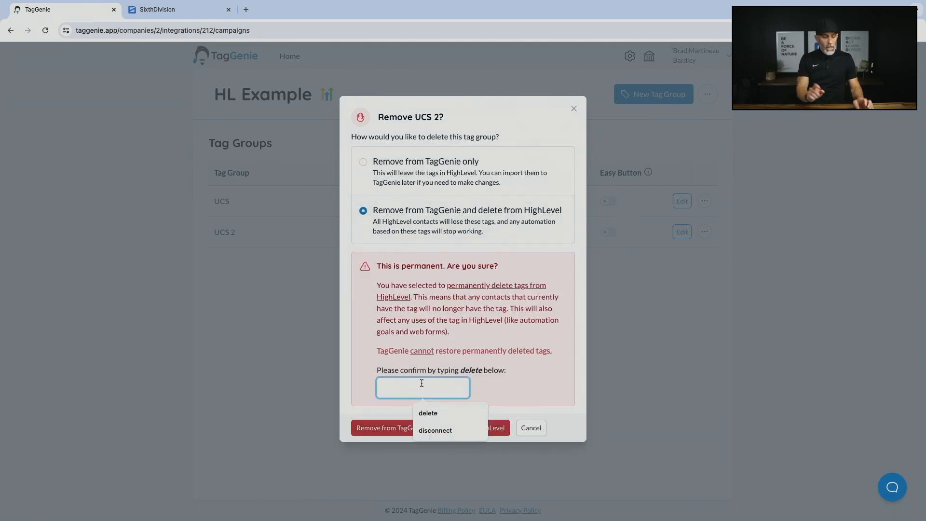
{"action": "type", "text": "delete"}
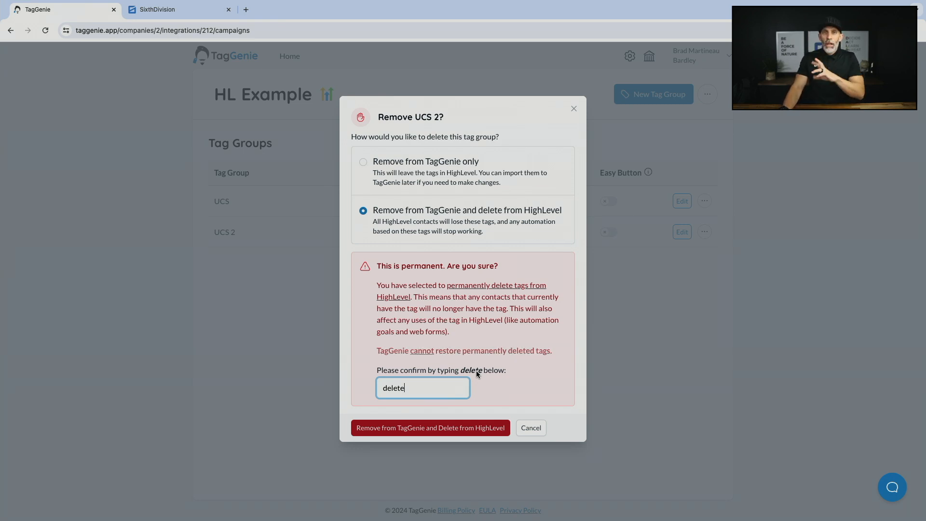
{"action": "left_click", "coordinate": [413, 432]}
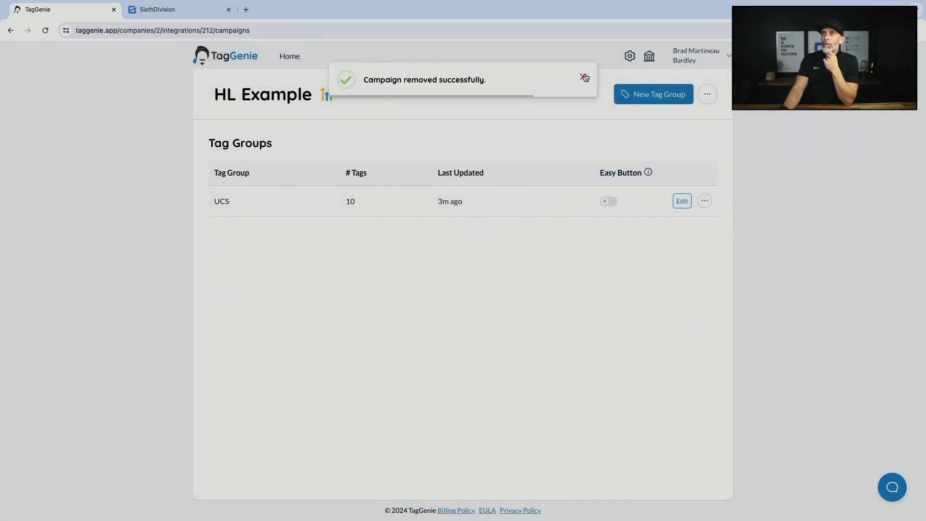
{"action": "left_click", "coordinate": [584, 77]}
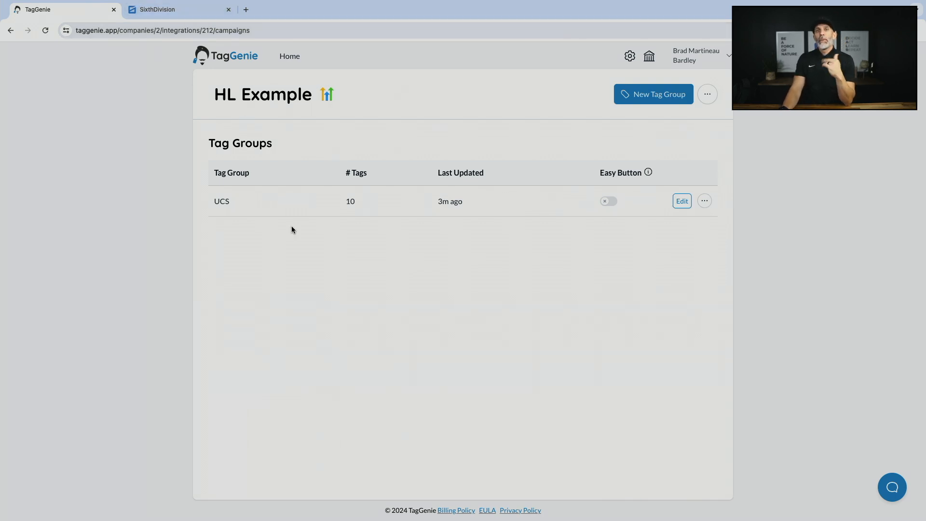
Step: Switch to HighLevel, clear the tag search, reload the tag list, and check it for leftover "ucs 2" tags
{"action": "left_click", "coordinate": [176, 6]}
{"action": "left_click", "coordinate": [107, 106]}
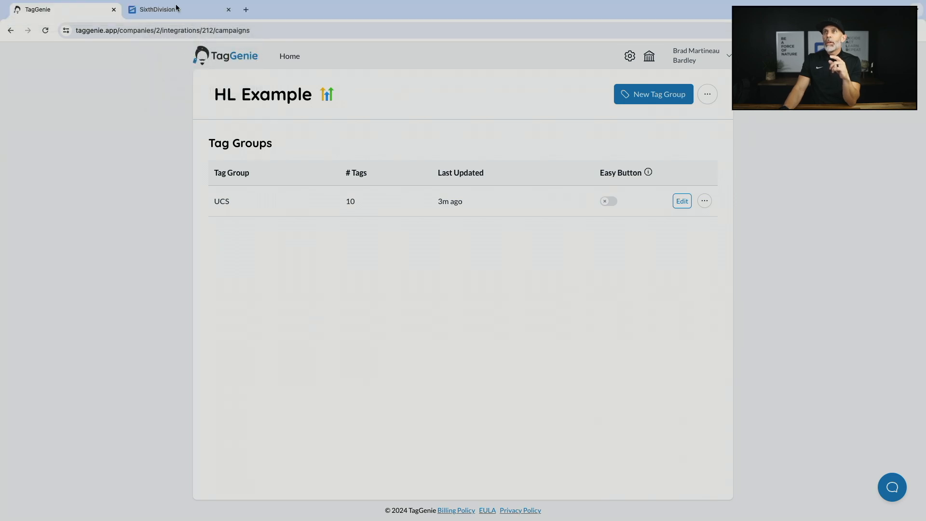
{"action": "left_click", "coordinate": [176, 7]}
{"action": "scroll", "coordinate": [358, 202], "scroll_direction": "up", "scroll_amount": 2}
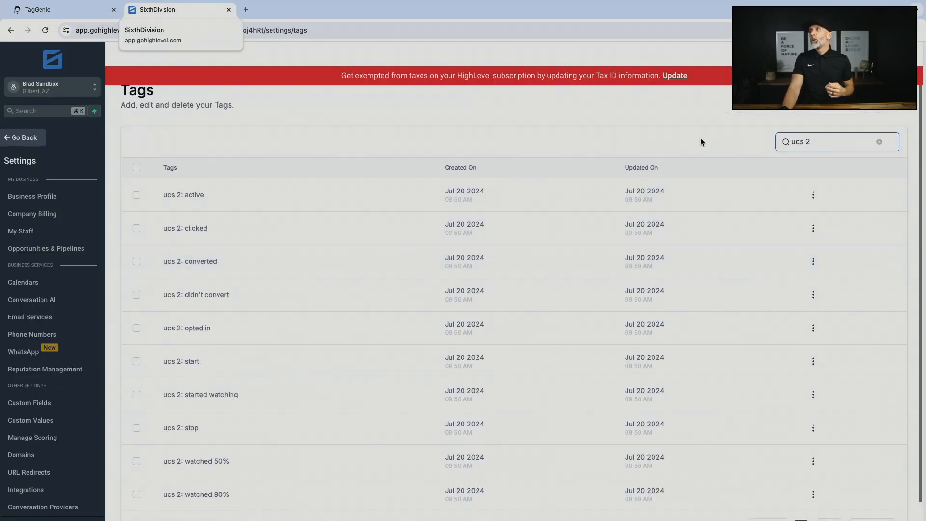
{"action": "left_click", "coordinate": [879, 142]}
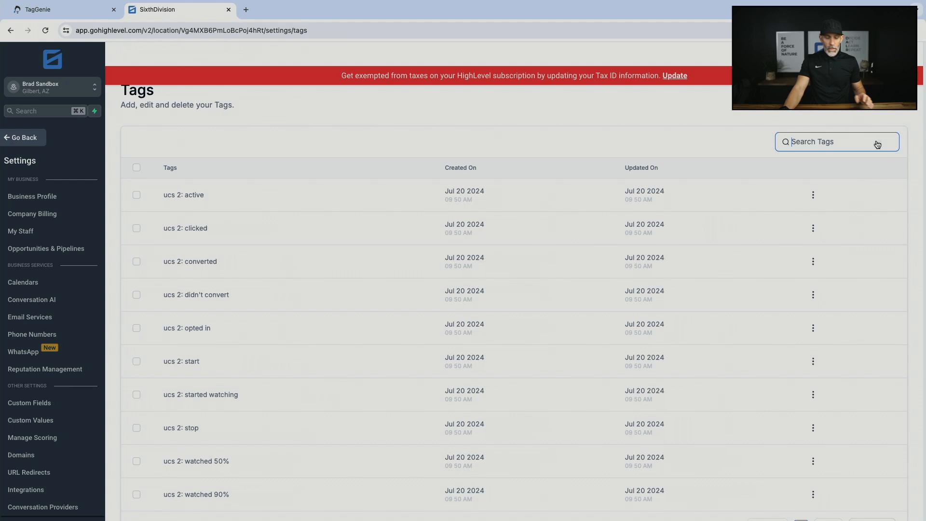
{"action": "key", "text": "super+r"}
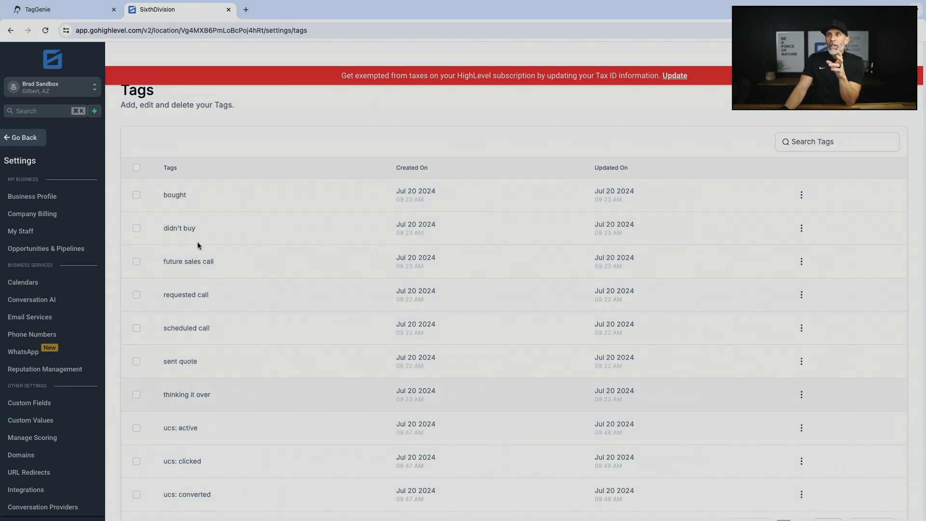
{"action": "scroll", "coordinate": [214, 406], "scroll_direction": "down", "scroll_amount": 2}
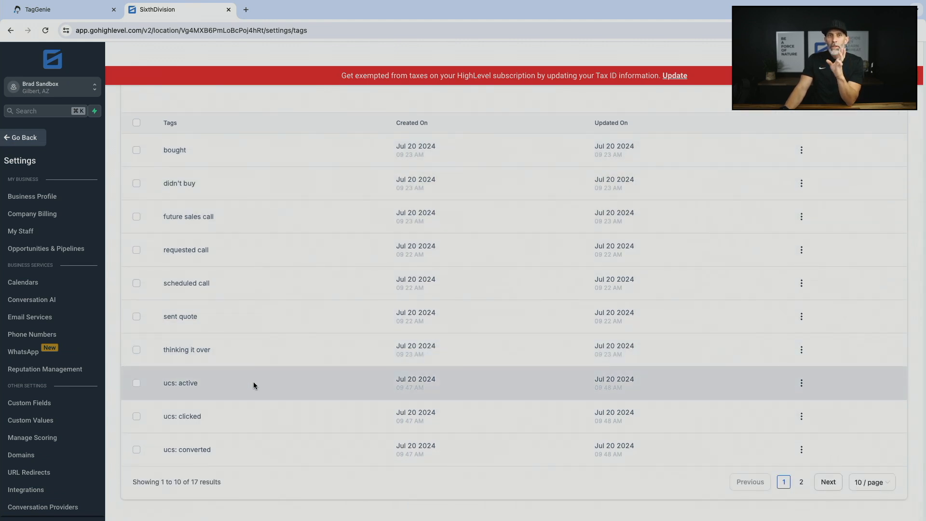
{"action": "scroll", "coordinate": [347, 337], "scroll_direction": "up", "scroll_amount": 2}
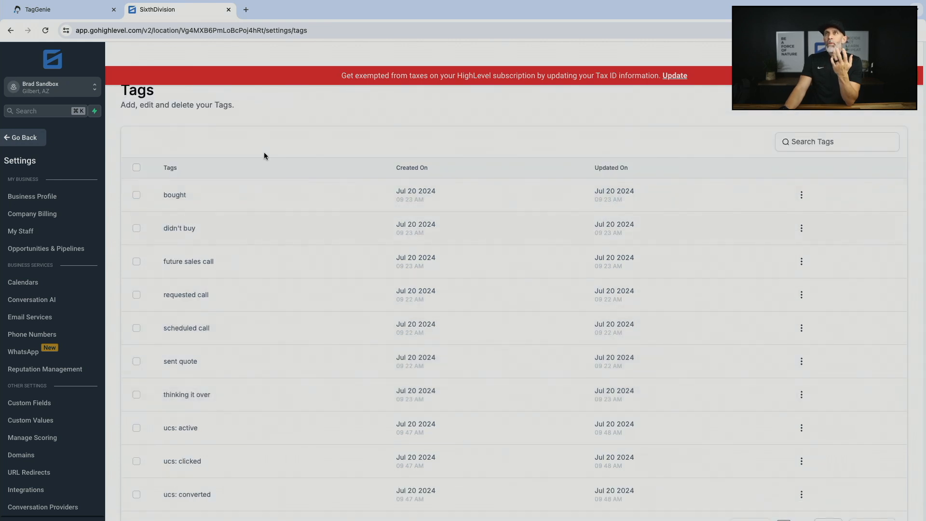
Step: Switch to TagGenie and start a new tag group named "Q2C"
{"action": "left_click", "coordinate": [64, 7]}
{"action": "left_click", "coordinate": [213, 146]}
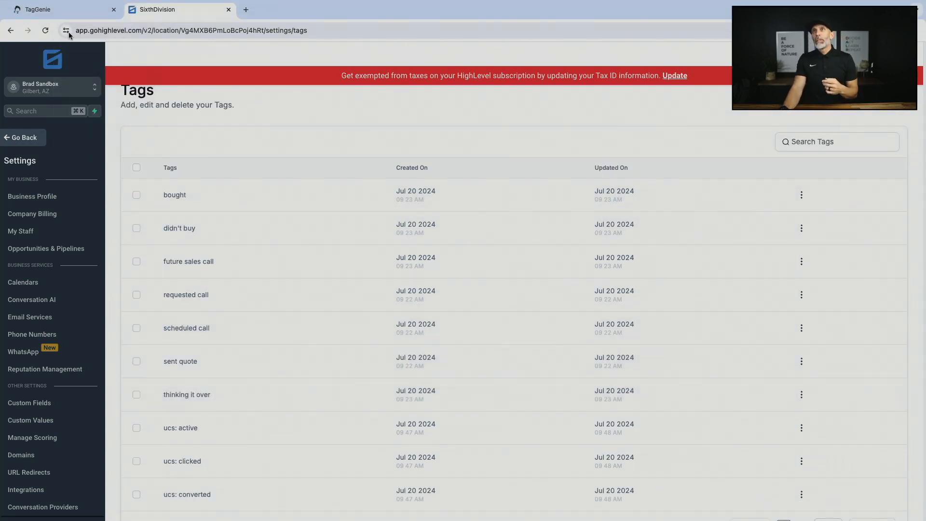
{"action": "left_click", "coordinate": [39, 11]}
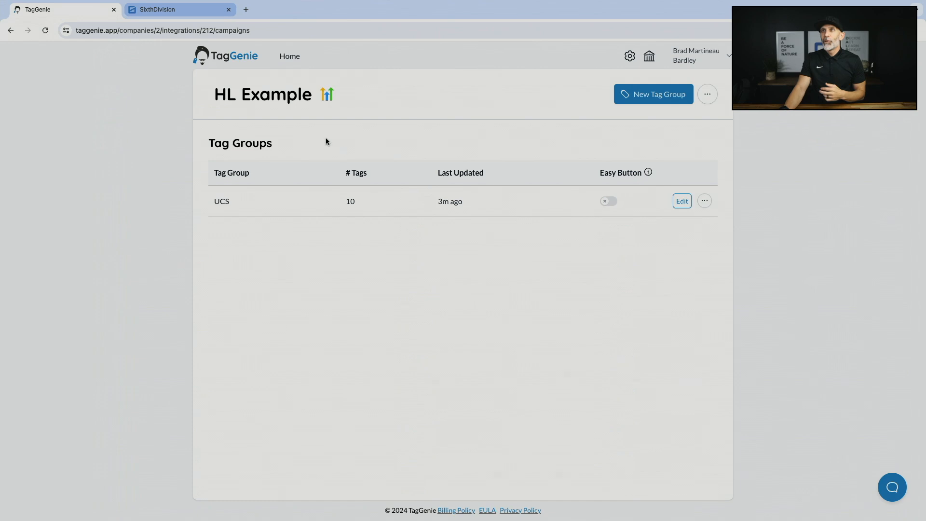
{"action": "left_click", "coordinate": [674, 96]}
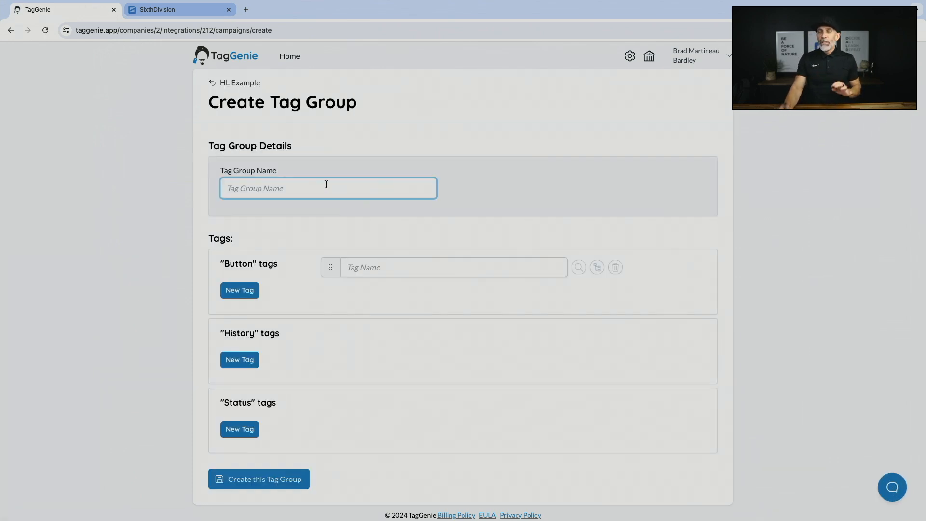
{"action": "type", "text": "Q2C"}
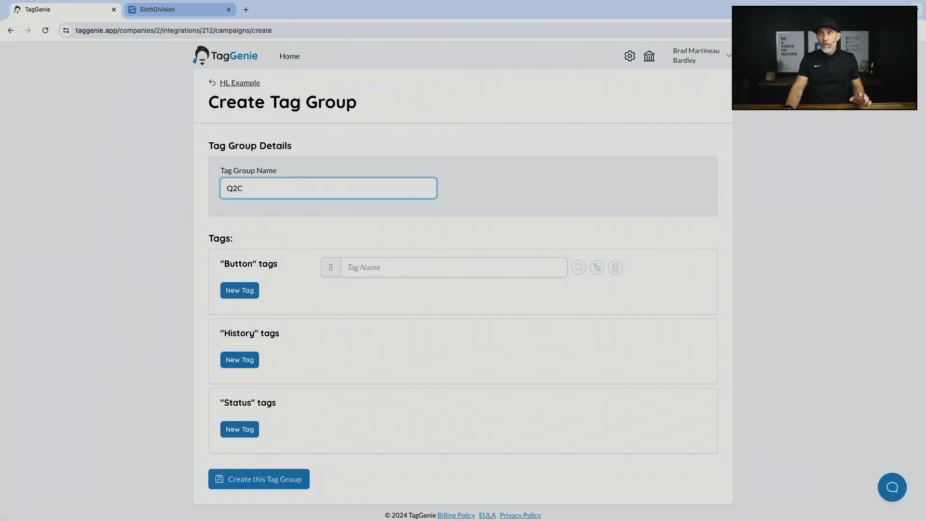
Step: Add the Button tags "Start", "Mark as sched (Calendly)" and "Stop", and check the existing tags in HighLevel before returning to TagGenie
{"action": "left_click", "coordinate": [384, 266]}
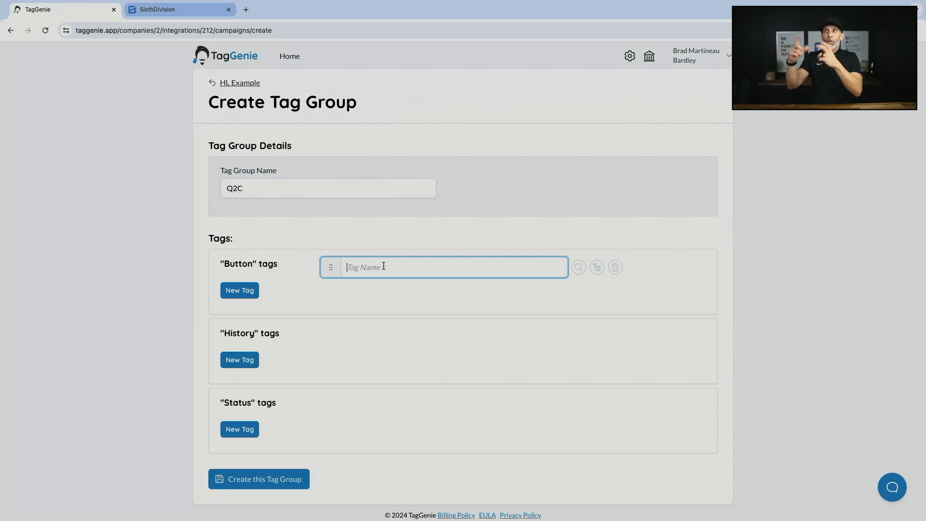
{"action": "type", "text": "Start"}
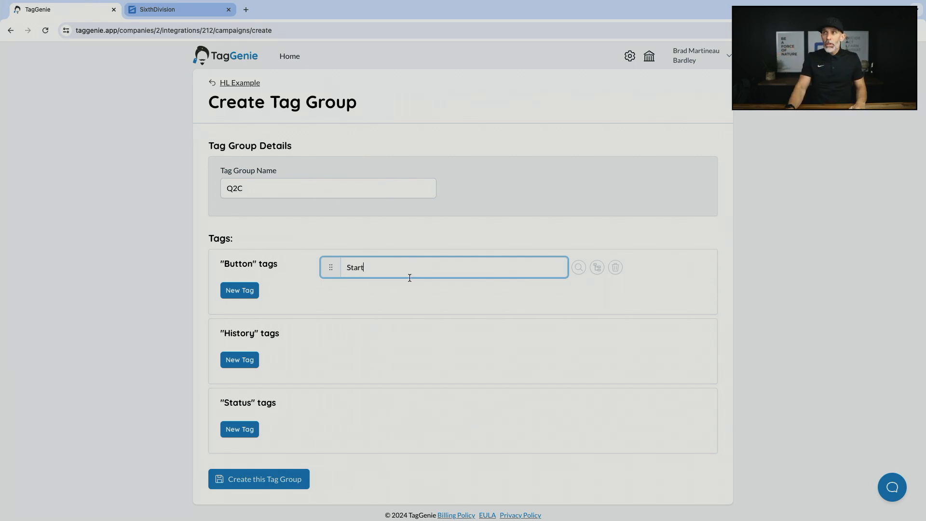
{"action": "key", "text": "Return"}
{"action": "type", "text": "Mark as sched (Ca"}
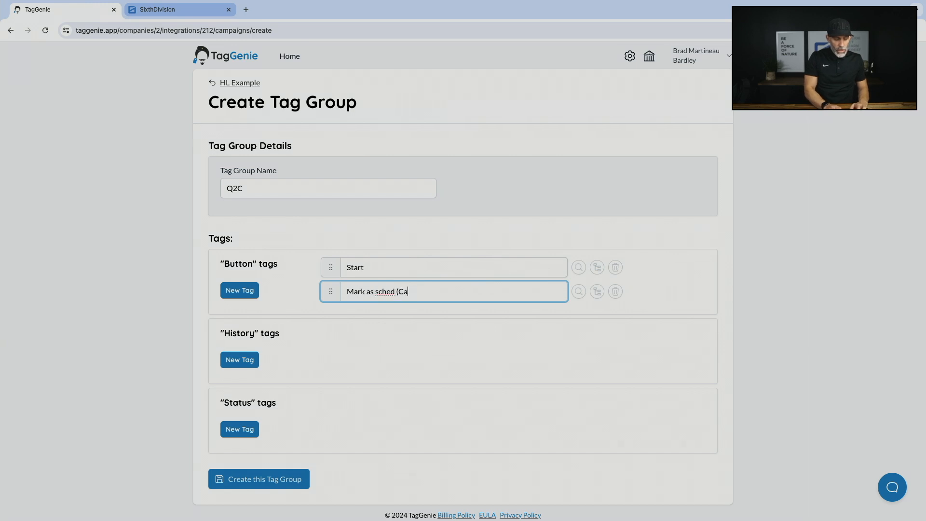
{"action": "type", "text": "lendly)"}
{"action": "key", "text": "Return"}
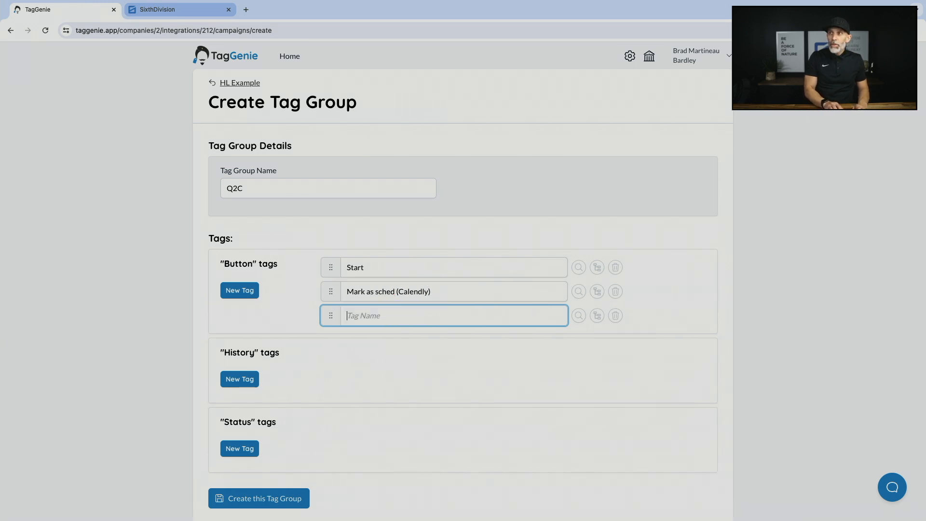
{"action": "type", "text": "Stop"}
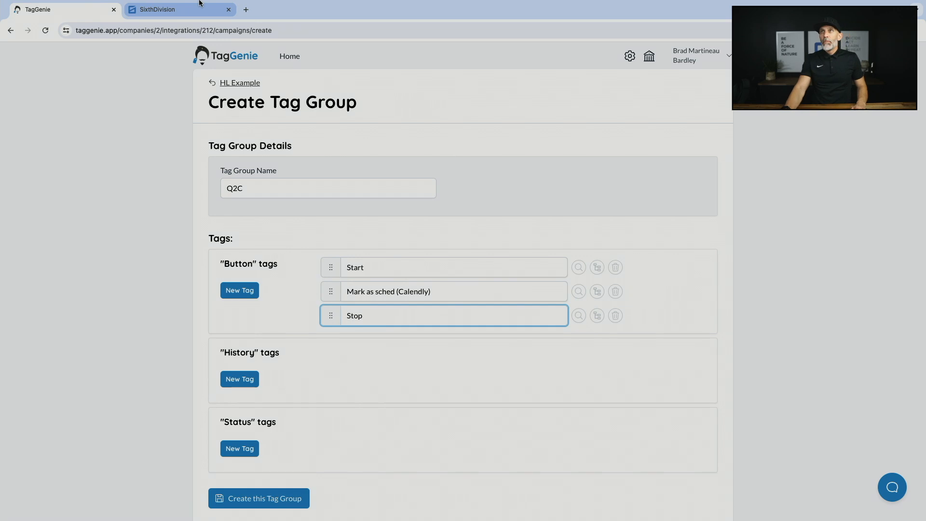
{"action": "left_click", "coordinate": [177, 10]}
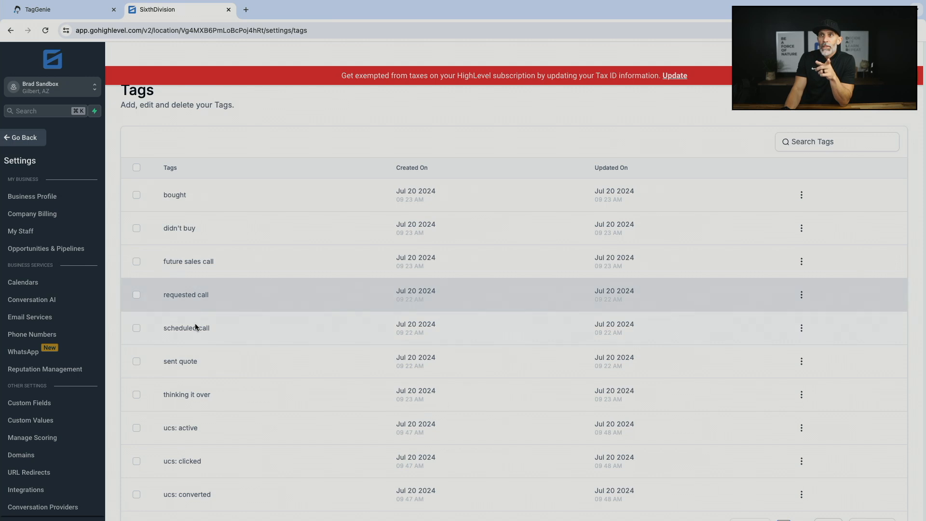
{"action": "left_click", "coordinate": [68, 10]}
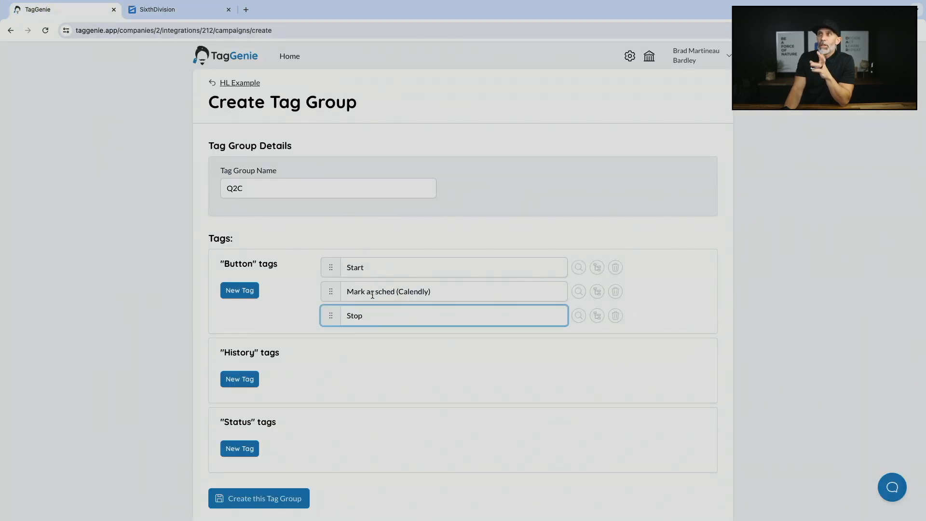
Step: Add a History tag to the Q2C group and link it to the existing tag "requested call"
{"action": "left_click", "coordinate": [237, 380]}
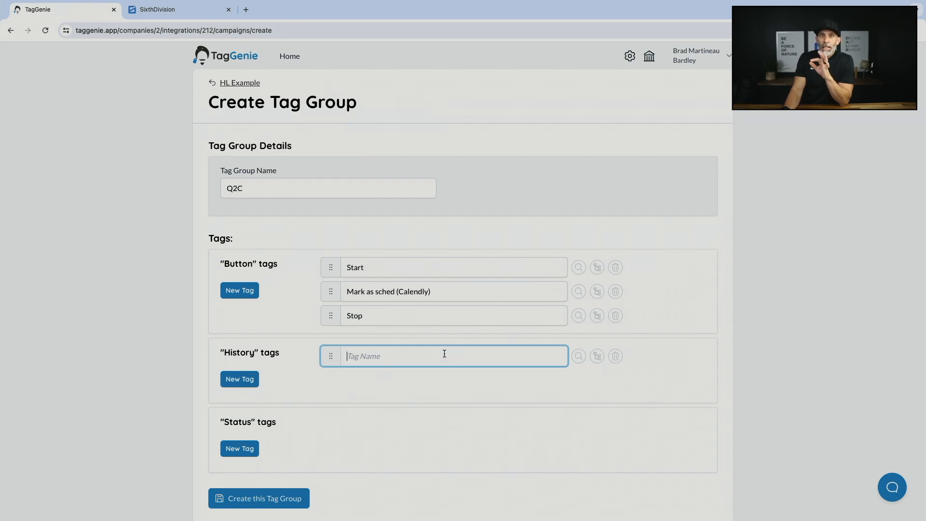
{"action": "left_click", "coordinate": [577, 357]}
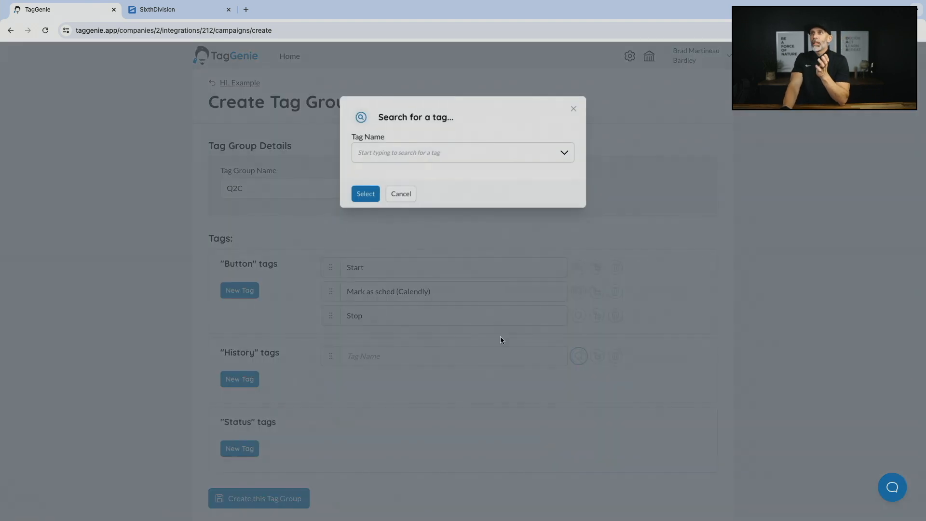
{"action": "left_click", "coordinate": [400, 155]}
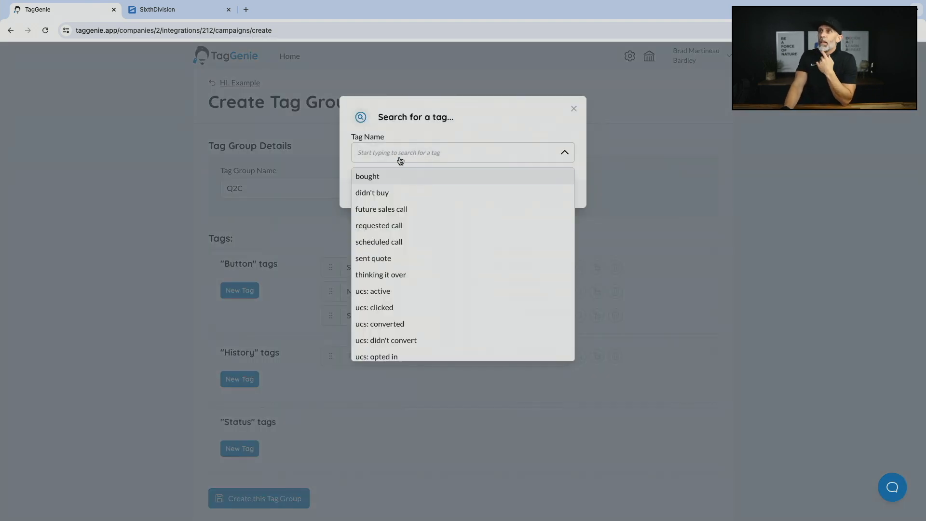
{"action": "left_click", "coordinate": [398, 220]}
{"action": "left_click", "coordinate": [365, 195]}
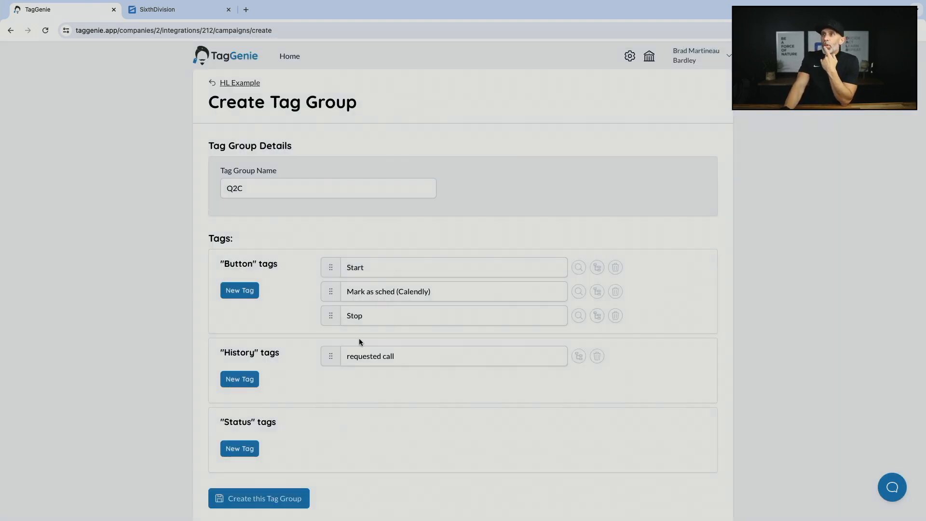
Step: Add a second History tag linked to the existing tag "scheduled call"
{"action": "left_click", "coordinate": [240, 379]}
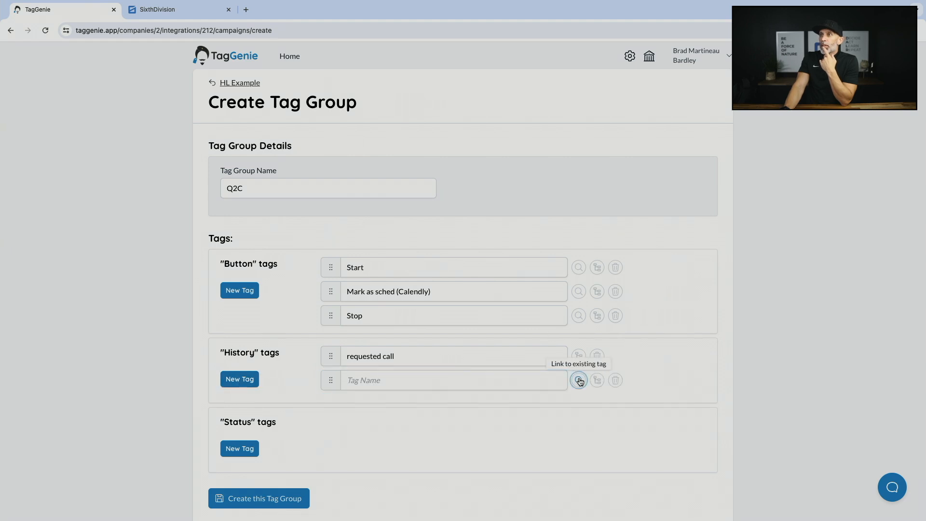
{"action": "left_click", "coordinate": [578, 380]}
{"action": "left_click", "coordinate": [417, 153]}
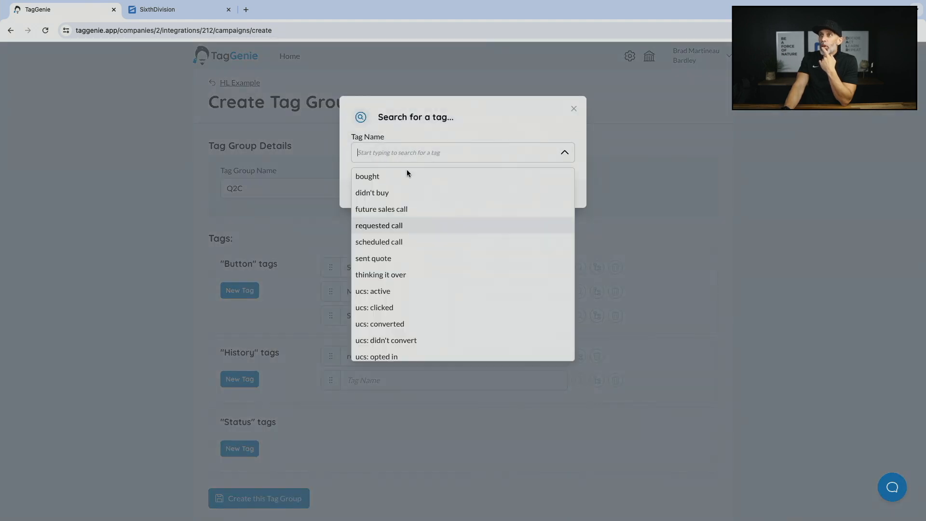
{"action": "left_click", "coordinate": [381, 242]}
{"action": "left_click", "coordinate": [366, 195]}
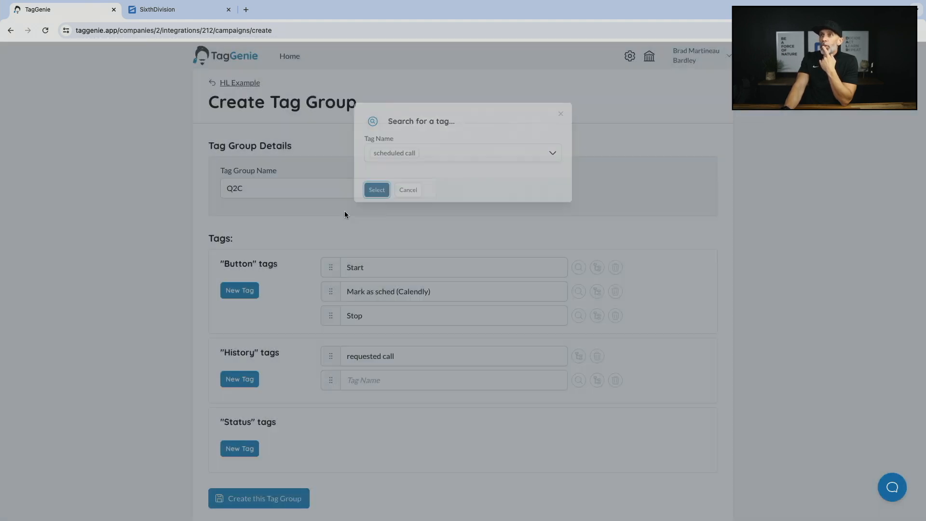
Step: Add a third History tag linked to the existing tag "sent quote"
{"action": "scroll", "coordinate": [339, 334], "scroll_direction": "down", "scroll_amount": 1}
{"action": "left_click", "coordinate": [240, 353]}
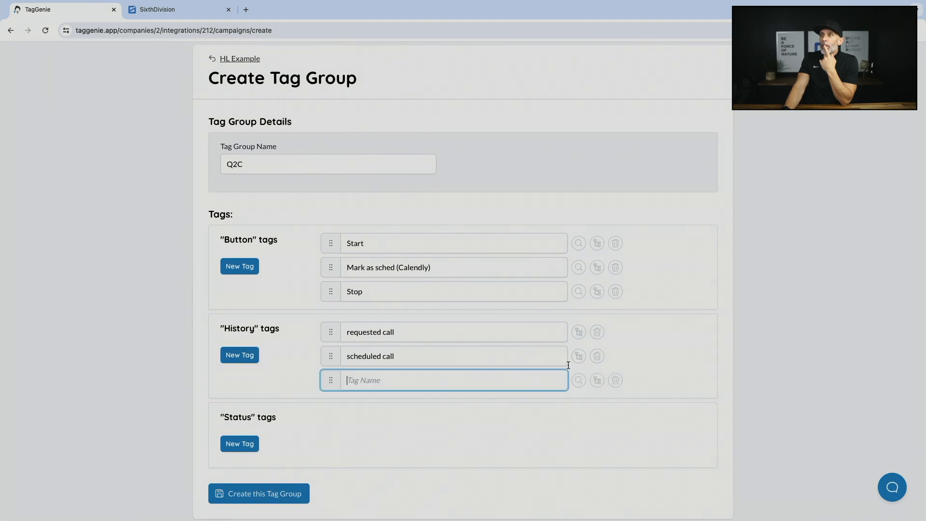
{"action": "scroll", "coordinate": [483, 359], "scroll_direction": "down", "scroll_amount": 1}
{"action": "left_click", "coordinate": [579, 361]}
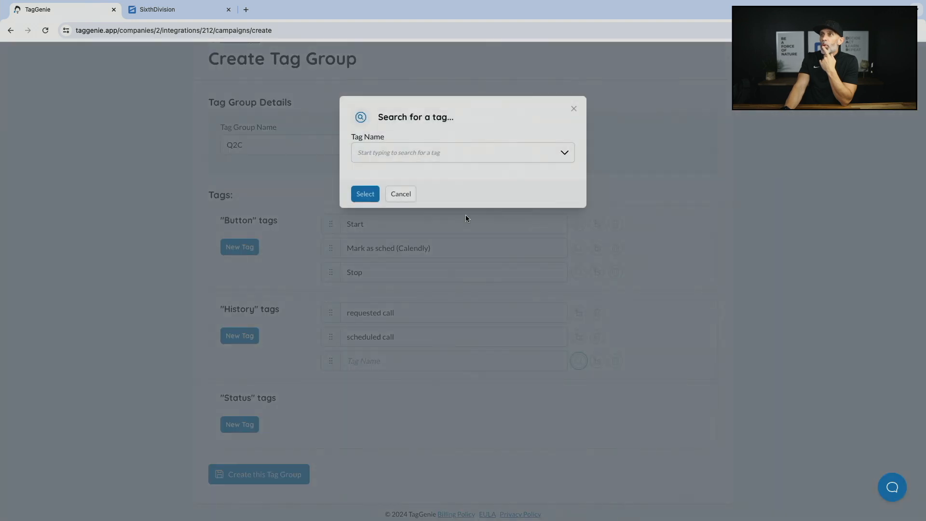
{"action": "left_click", "coordinate": [437, 153]}
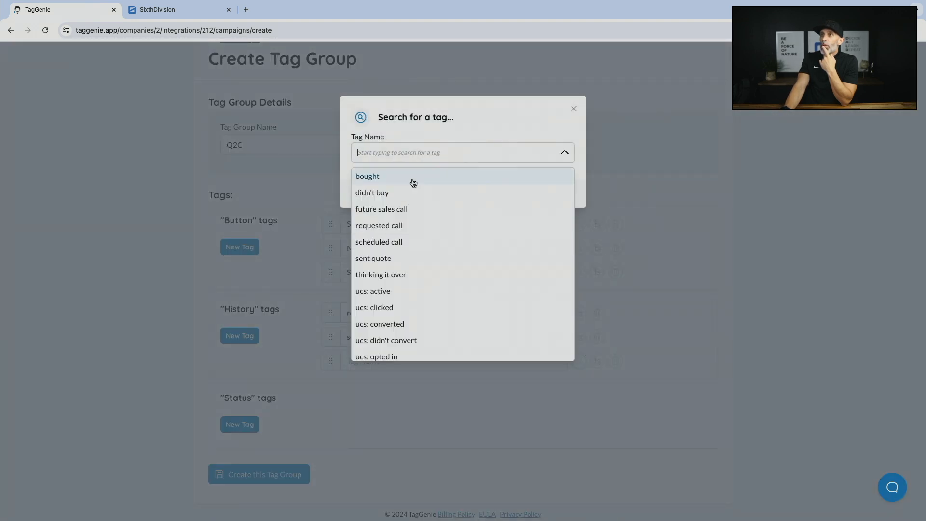
{"action": "left_click", "coordinate": [381, 258]}
{"action": "left_click", "coordinate": [365, 195]}
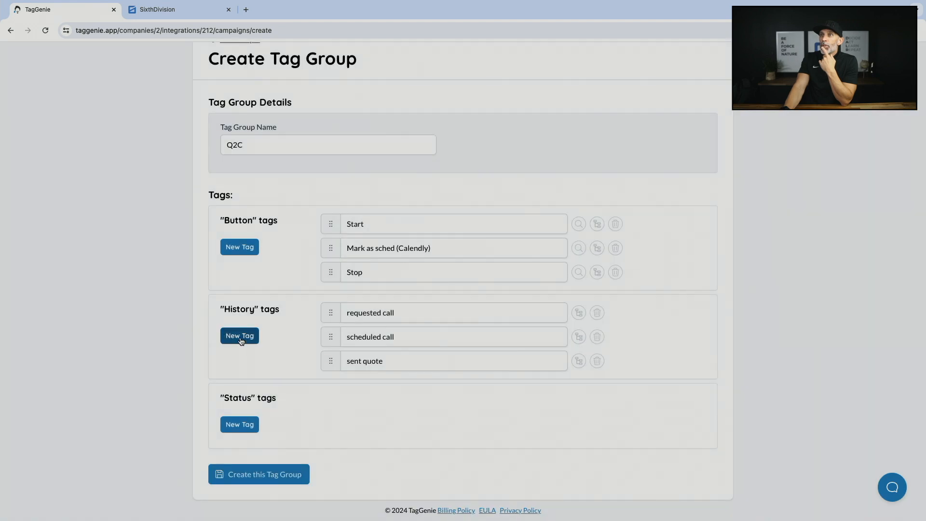
Step: Add a fourth History tag linked to the existing tag "bought"
{"action": "left_click", "coordinate": [241, 340]}
{"action": "left_click", "coordinate": [579, 385]}
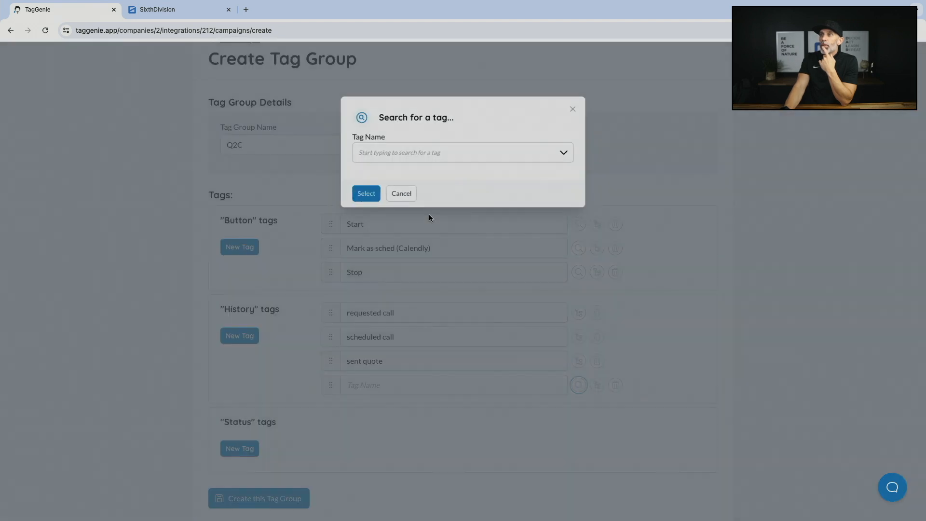
{"action": "left_click", "coordinate": [384, 153]}
{"action": "left_click", "coordinate": [374, 175]}
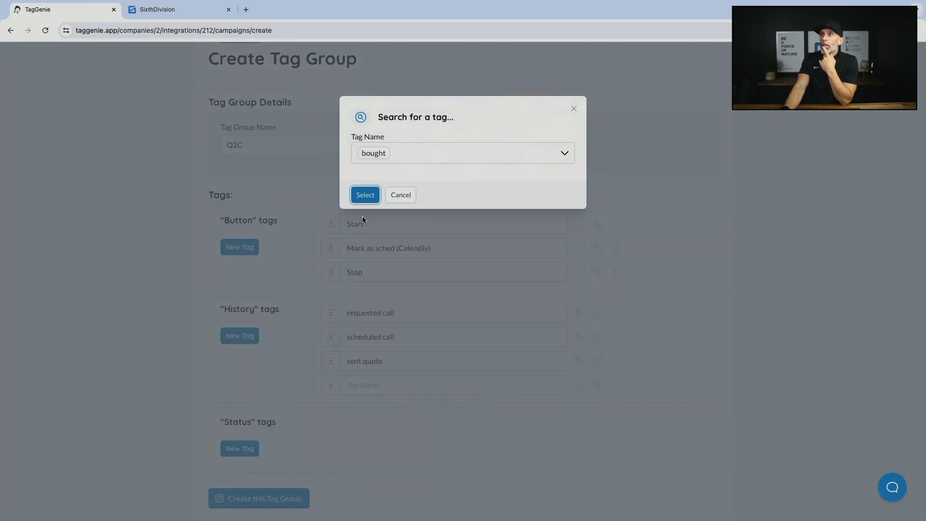
{"action": "left_click", "coordinate": [365, 195]}
Step: Add a fifth History tag linked to the existing tag "didn't buy"
{"action": "left_click", "coordinate": [240, 337]}
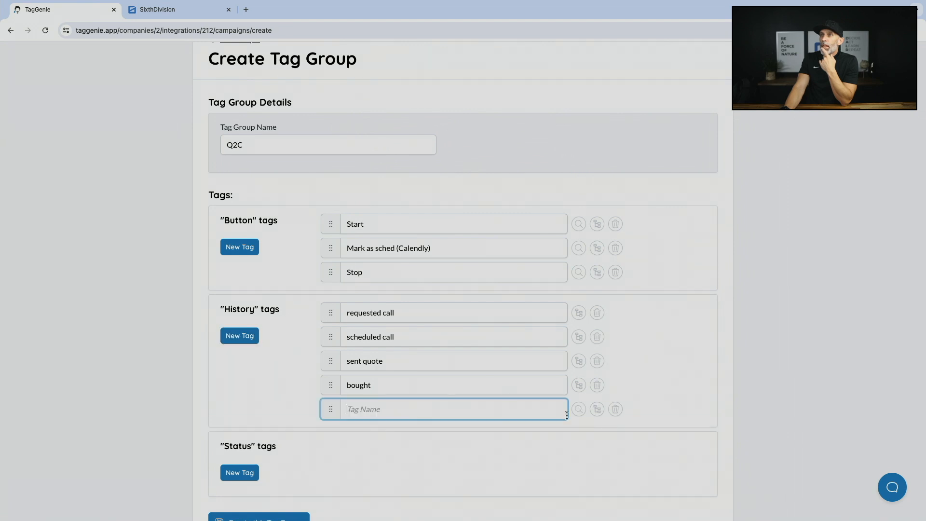
{"action": "left_click", "coordinate": [580, 413]}
{"action": "left_click", "coordinate": [409, 159]}
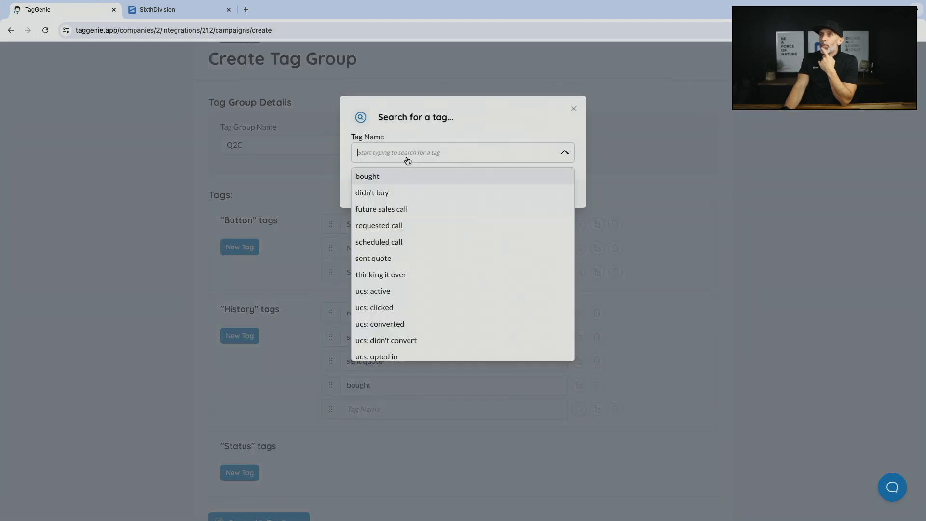
{"action": "left_click", "coordinate": [381, 193]}
{"action": "left_click", "coordinate": [370, 204]}
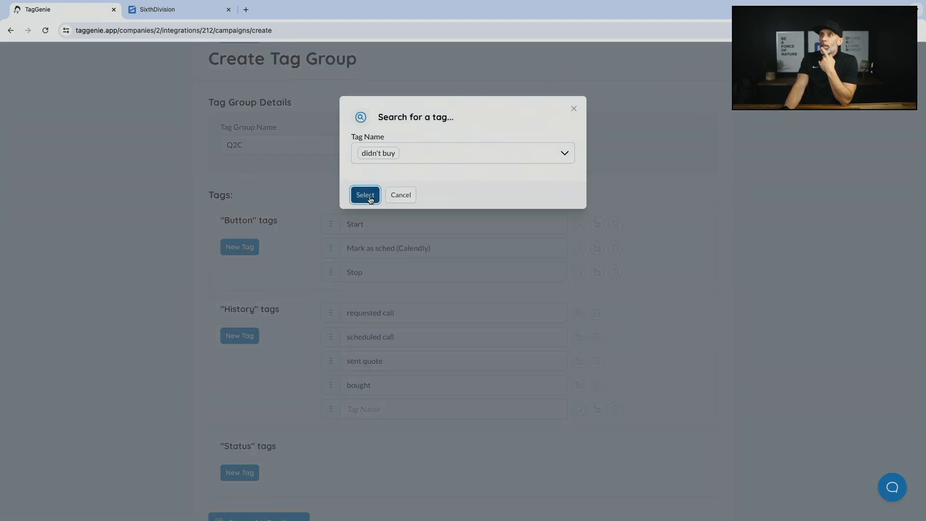
Step: Add a Status tag to the group and link it to the existing tag "future sales call"
{"action": "scroll", "coordinate": [291, 324], "scroll_direction": "down", "scroll_amount": 2}
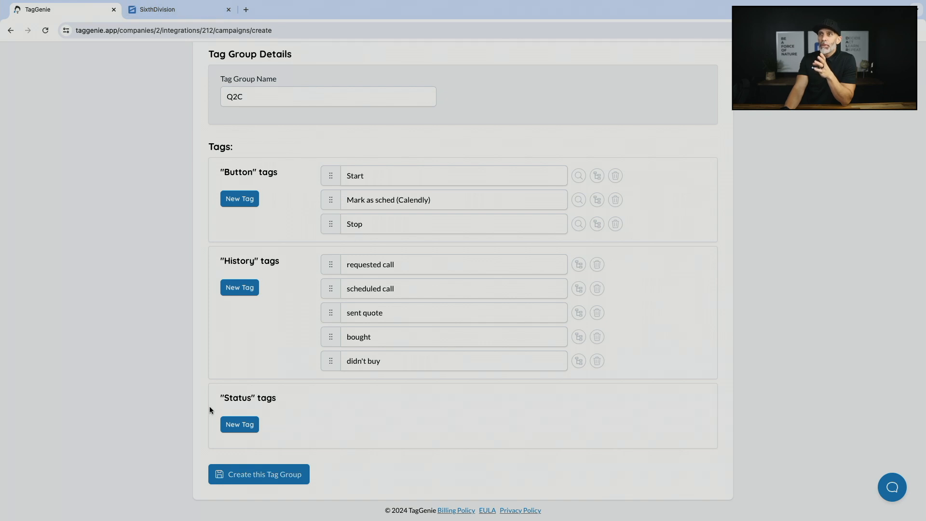
{"action": "left_click", "coordinate": [243, 425]}
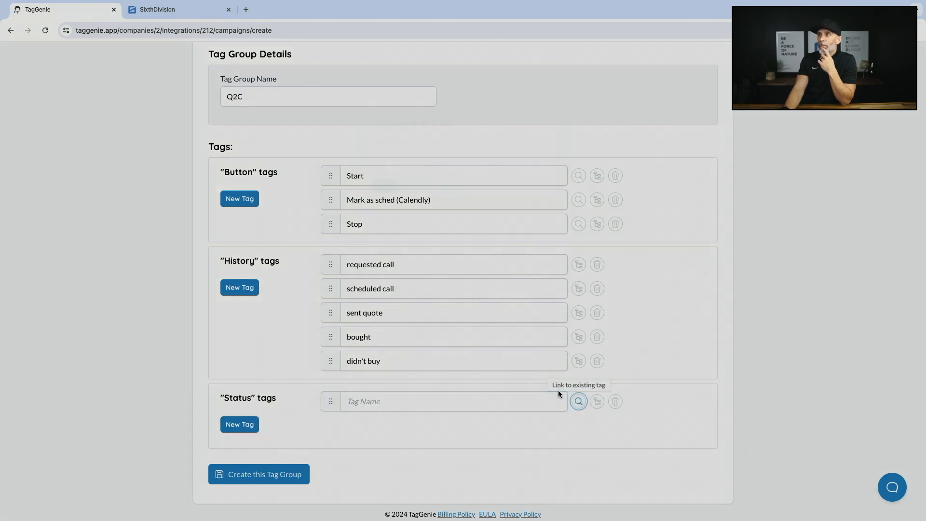
{"action": "left_click", "coordinate": [578, 401]}
{"action": "left_click", "coordinate": [378, 153]}
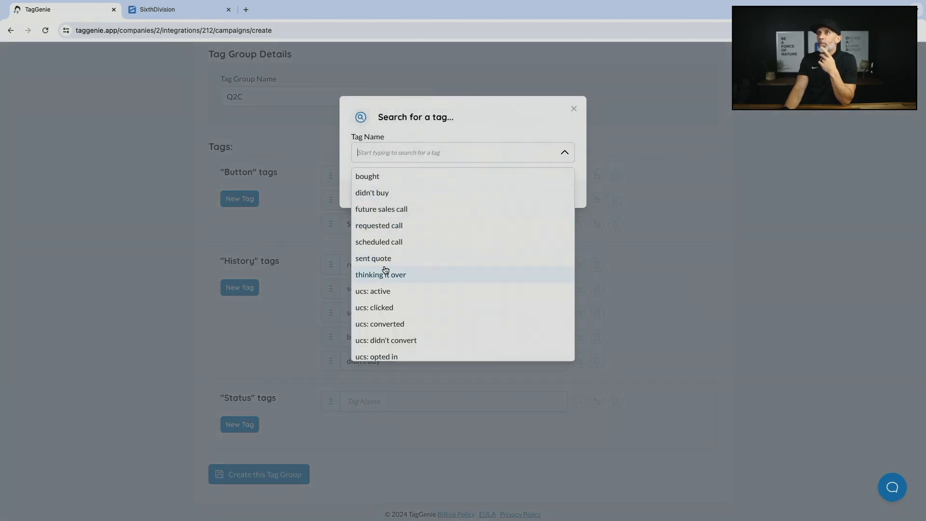
{"action": "left_click", "coordinate": [382, 209]}
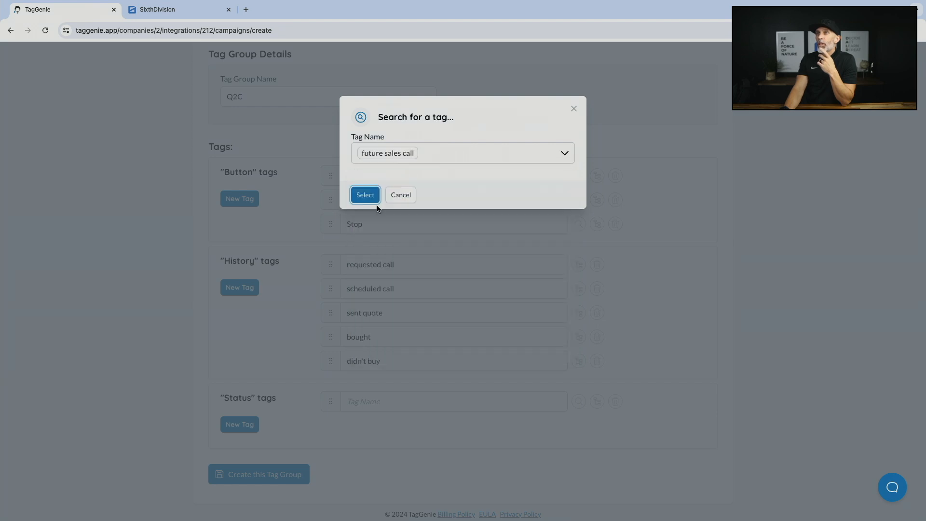
{"action": "left_click", "coordinate": [369, 194]}
Step: Add a second Status tag linked to the existing tag "thinking it over"
{"action": "left_click", "coordinate": [241, 424]}
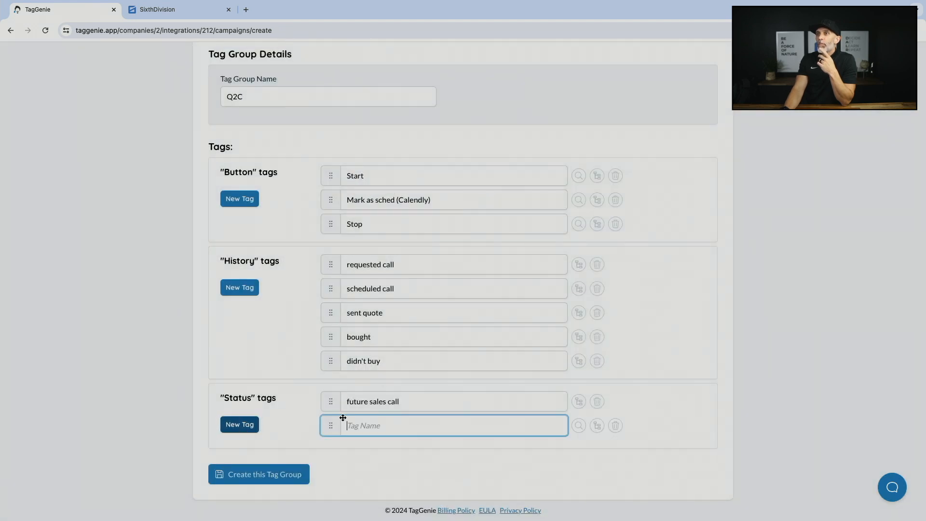
{"action": "left_click", "coordinate": [579, 425]}
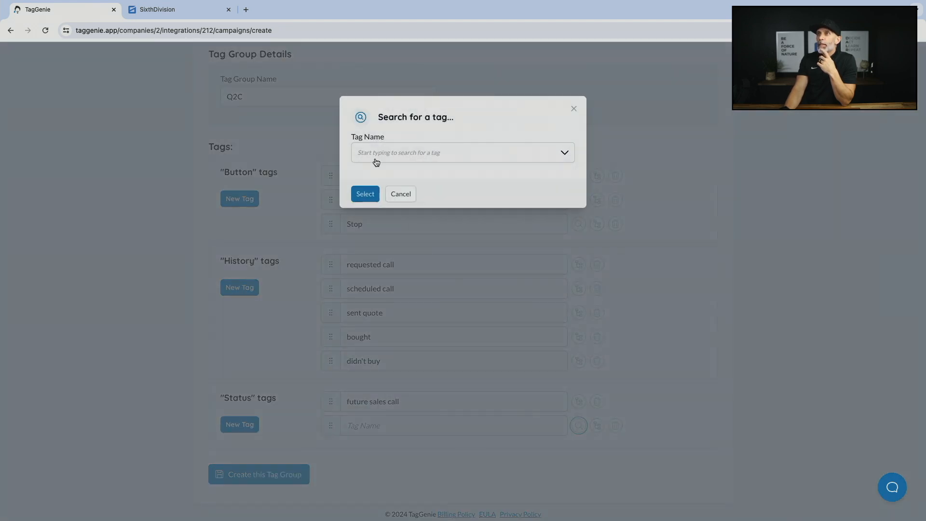
{"action": "left_click", "coordinate": [375, 159]}
{"action": "left_click", "coordinate": [381, 275]}
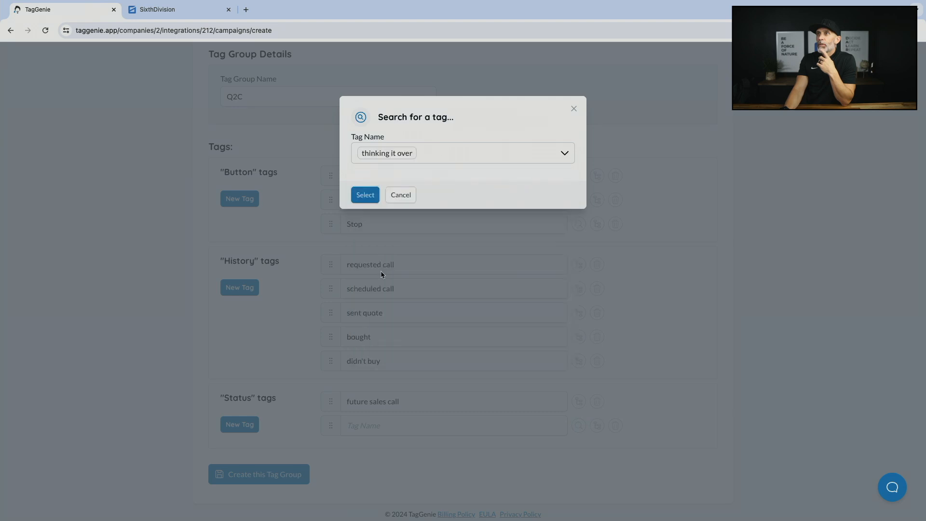
{"action": "left_click", "coordinate": [362, 202]}
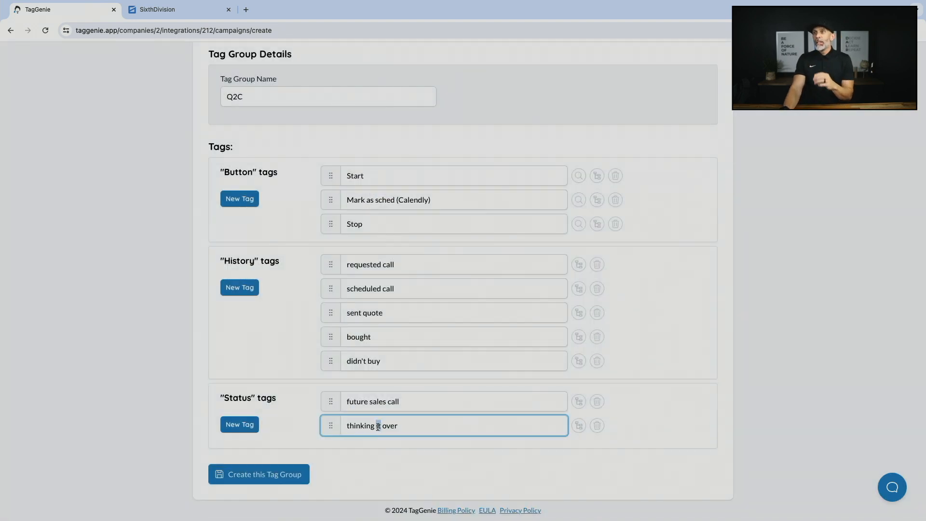
Step: Rename the "thinking it over" Status tag as "tio", create the Q2C tag group and dismiss the notification
{"action": "triple_click", "coordinate": [378, 427]}
{"action": "type", "text": "tio"}
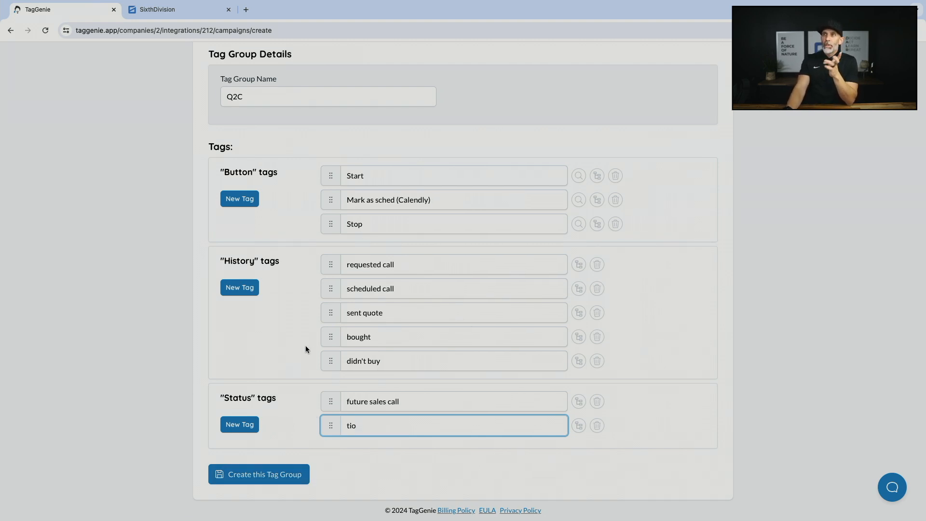
{"action": "left_click", "coordinate": [260, 476]}
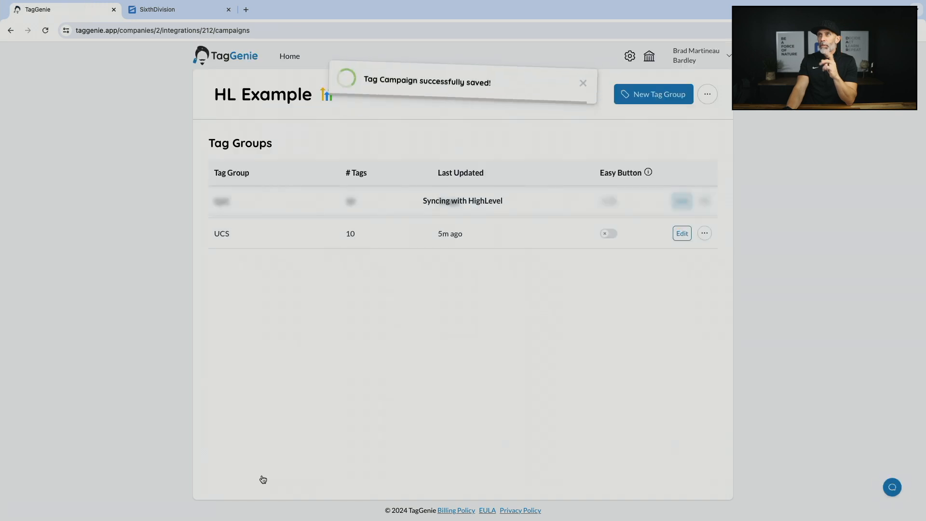
{"action": "left_click", "coordinate": [583, 77]}
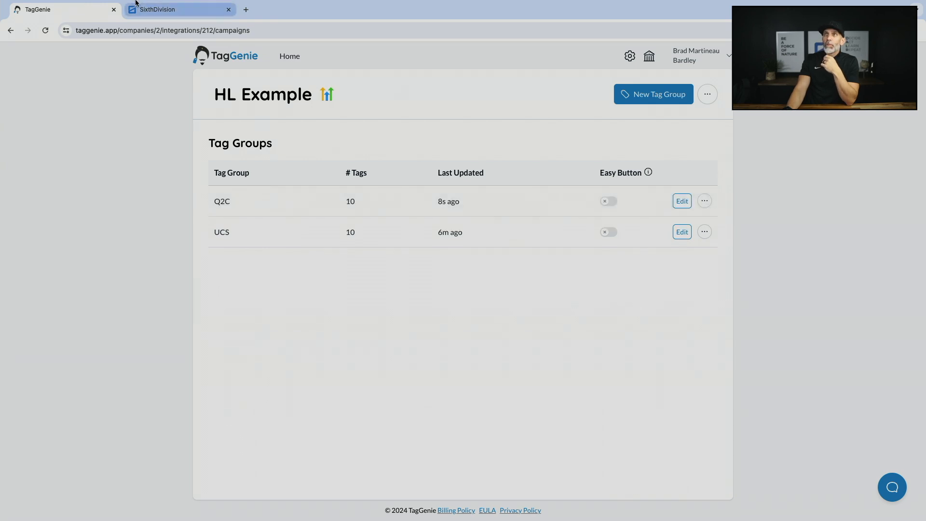
Step: Switch to HighLevel, reload the tag list and show 100 tags per page
{"action": "left_click", "coordinate": [163, 12]}
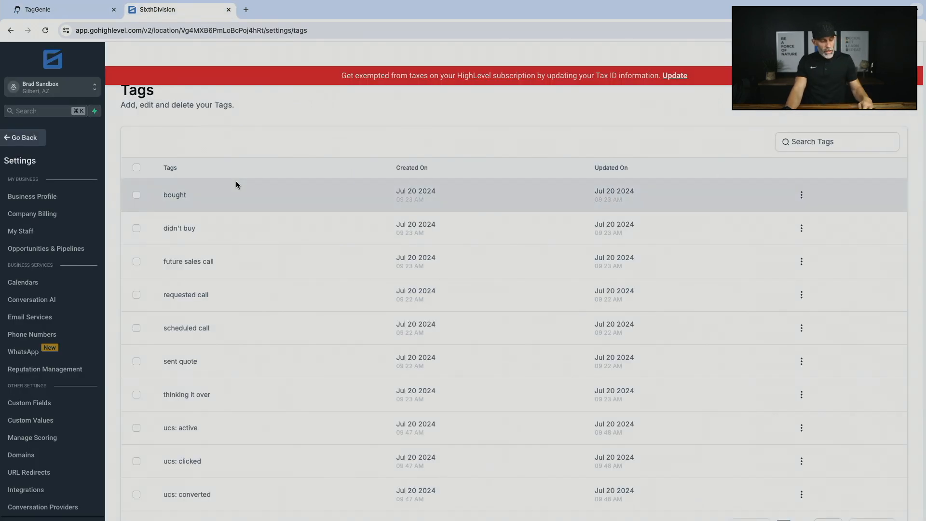
{"action": "key", "text": "super+r"}
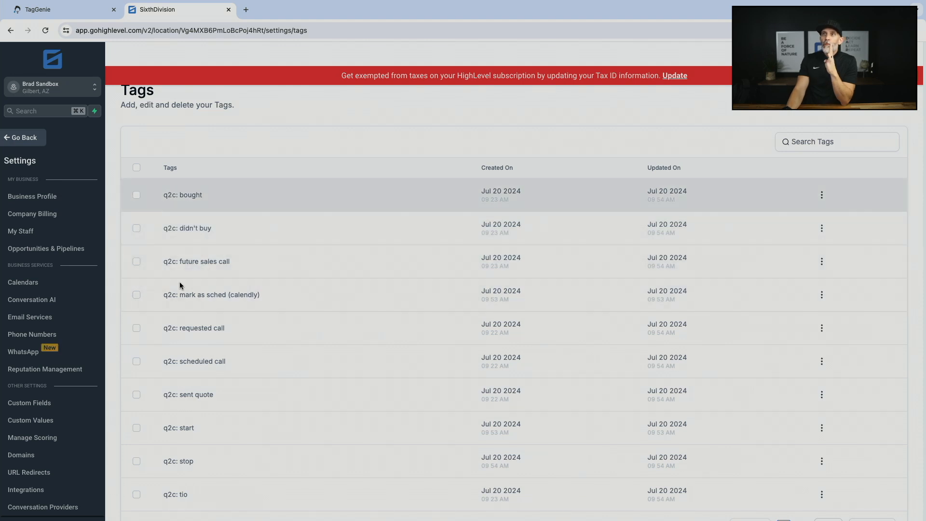
{"action": "scroll", "coordinate": [189, 393], "scroll_direction": "down", "scroll_amount": 1}
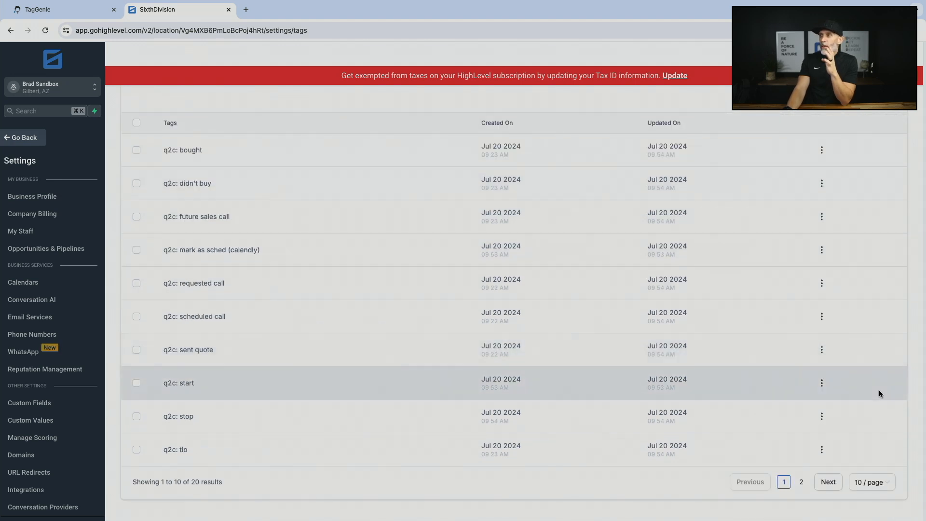
{"action": "left_click", "coordinate": [874, 482]}
{"action": "left_click", "coordinate": [867, 462]}
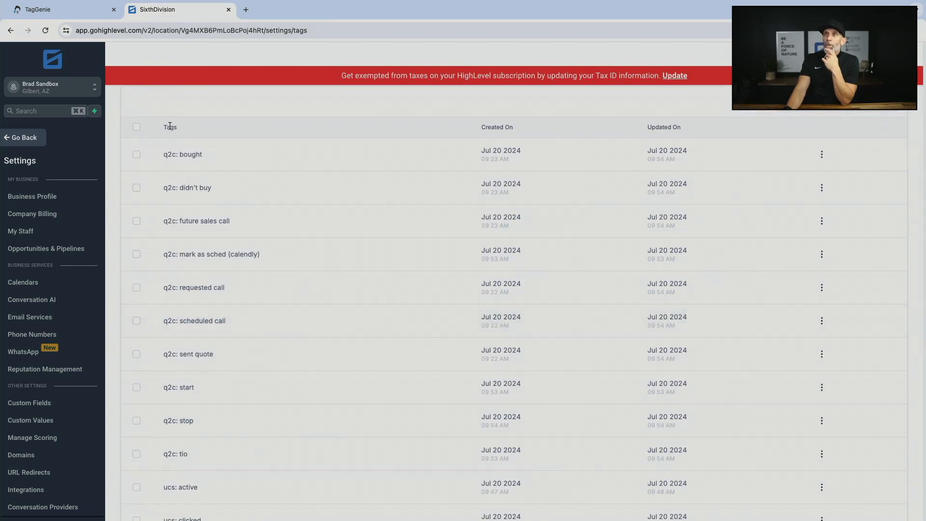
Step: Examine the q2c and ucs tags in the full HighLevel list and switch back to TagGenie
{"action": "scroll", "coordinate": [182, 267], "scroll_direction": "down", "scroll_amount": 2}
{"action": "scroll", "coordinate": [182, 268], "scroll_direction": "down", "scroll_amount": 8}
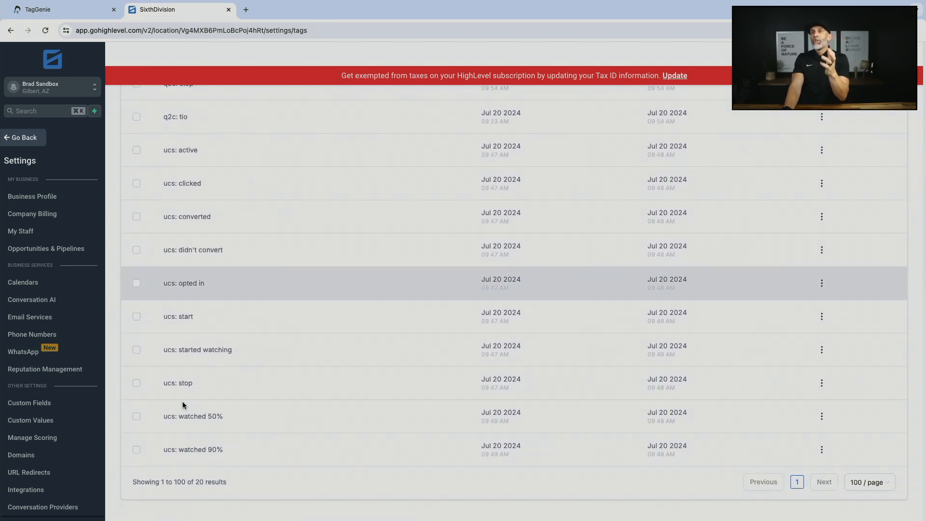
{"action": "scroll", "coordinate": [183, 405], "scroll_direction": "up", "scroll_amount": 10}
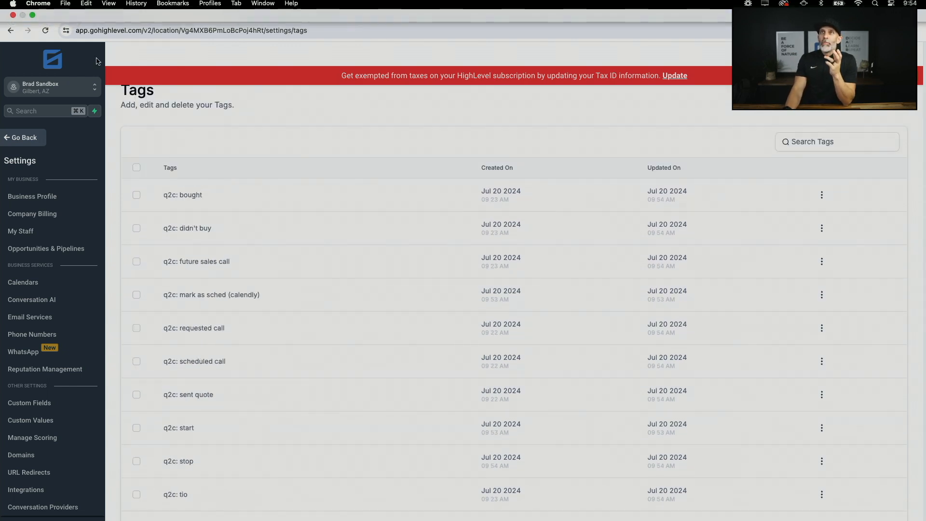
{"action": "left_click", "coordinate": [64, 7]}
{"action": "key", "text": "Escape"}
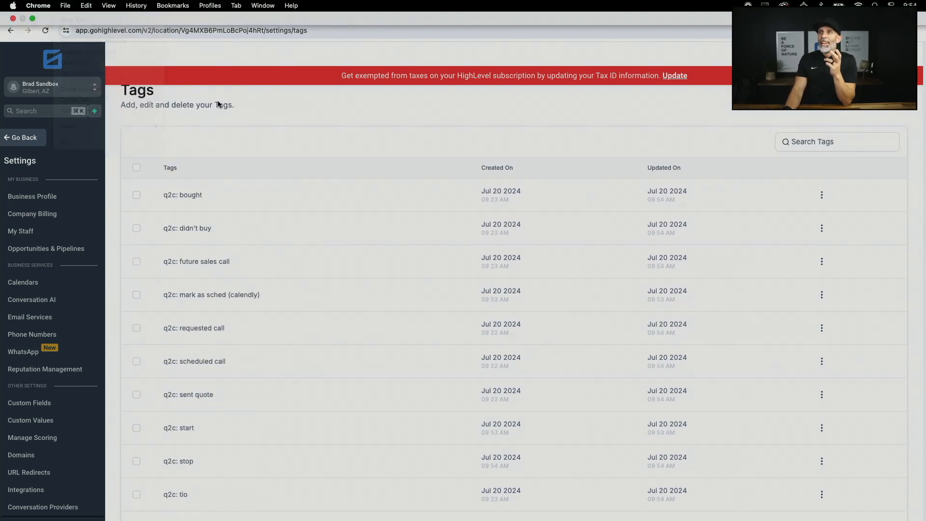
{"action": "left_click", "coordinate": [59, 11]}
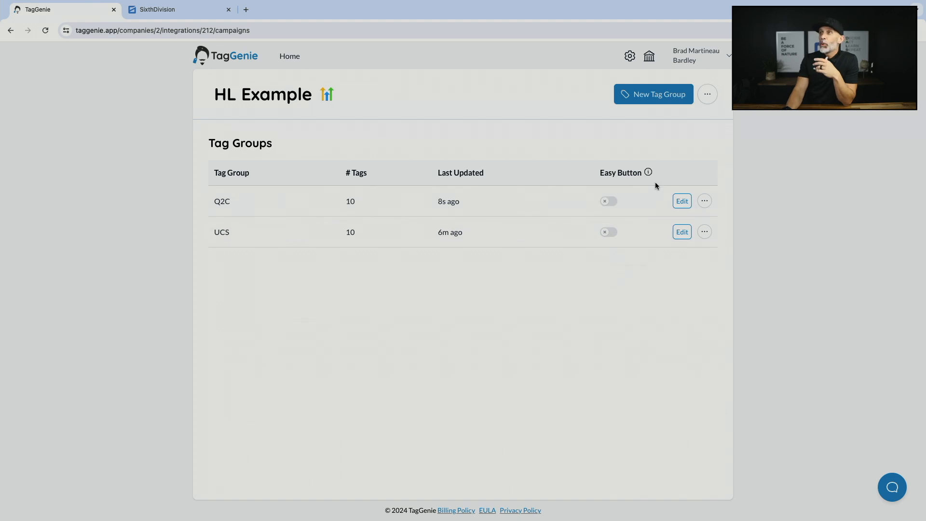
Step: Open the HL Example account's tag naming settings and review the Tag Group Detail options, keeping Only Use Tag Group Name
{"action": "left_click", "coordinate": [710, 95]}
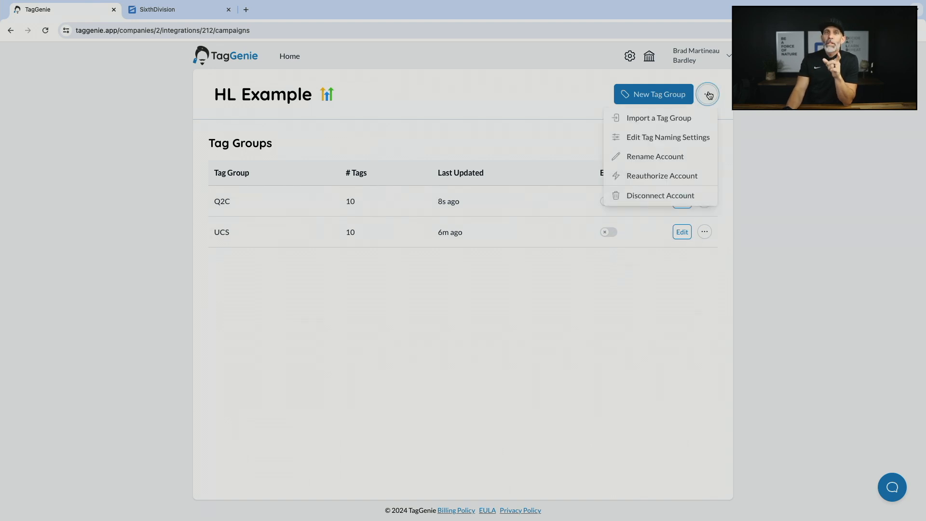
{"action": "left_click", "coordinate": [685, 139]}
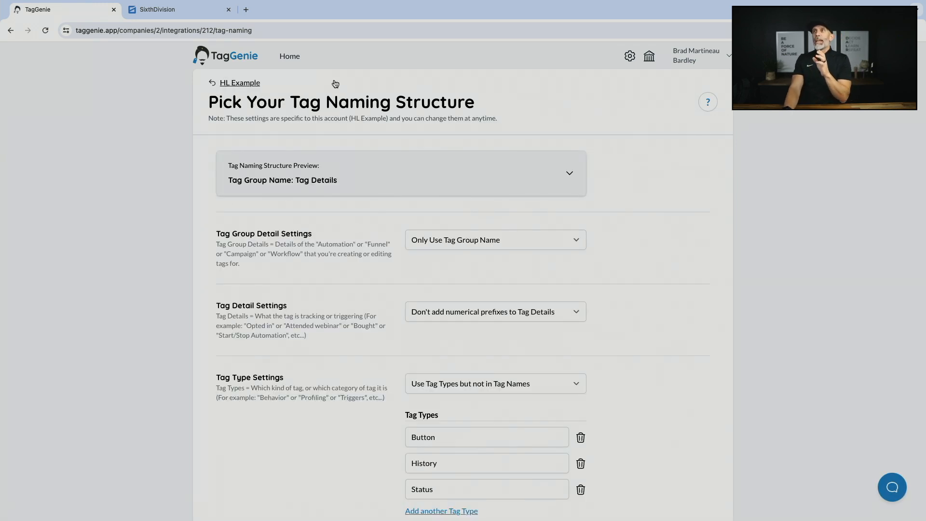
{"action": "left_click", "coordinate": [445, 241]}
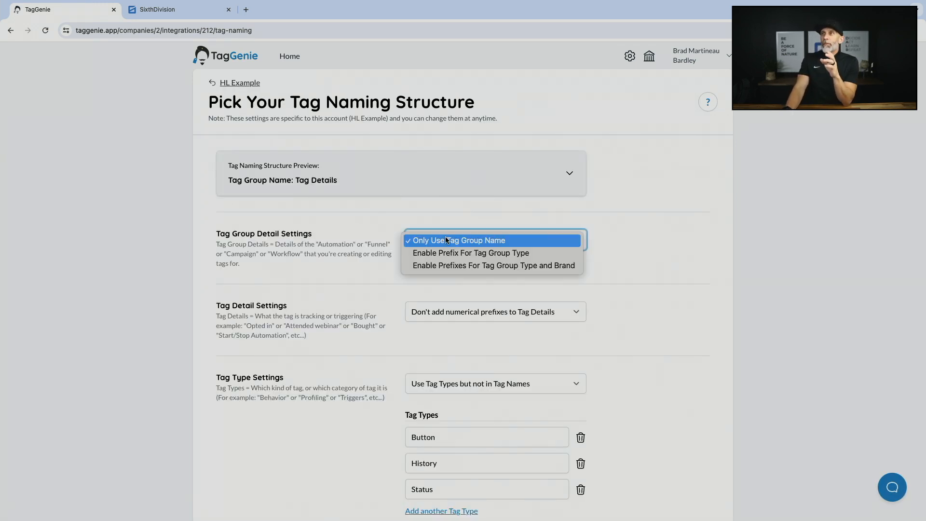
{"action": "left_click", "coordinate": [439, 240]}
Step: Set the Tag Type Settings to Use Tag Types at the END of Tag Names and save the tag naming structure
{"action": "scroll", "coordinate": [375, 260], "scroll_direction": "down", "scroll_amount": 3}
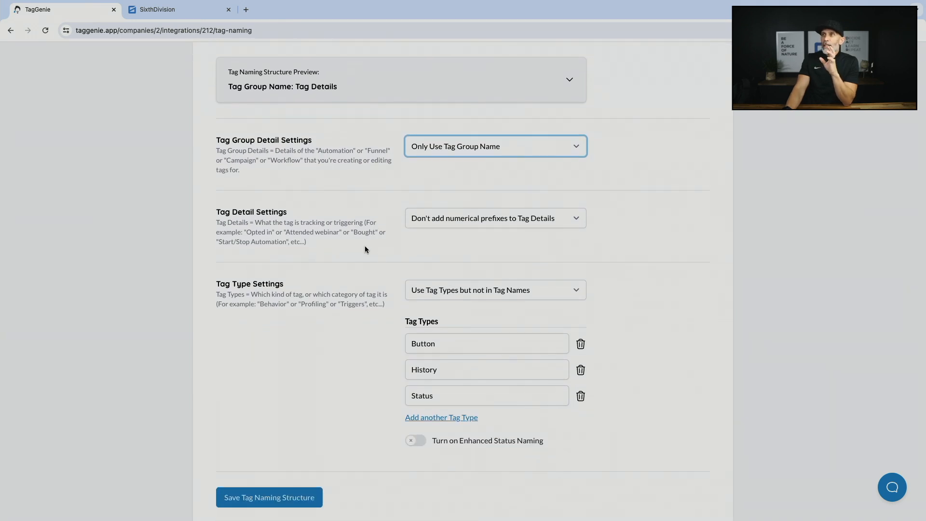
{"action": "scroll", "coordinate": [366, 248], "scroll_direction": "down", "scroll_amount": 2}
{"action": "left_click", "coordinate": [440, 250]}
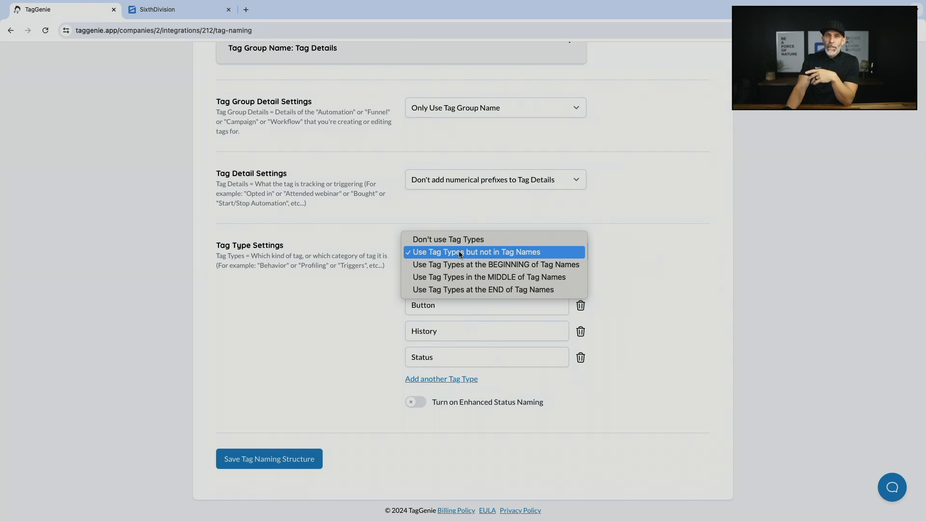
{"action": "left_click", "coordinate": [488, 288]}
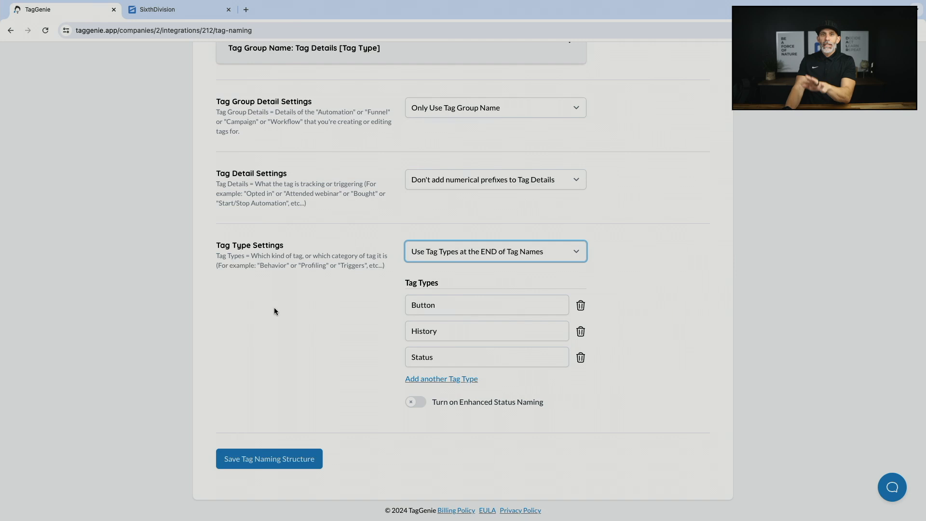
{"action": "left_click", "coordinate": [253, 460]}
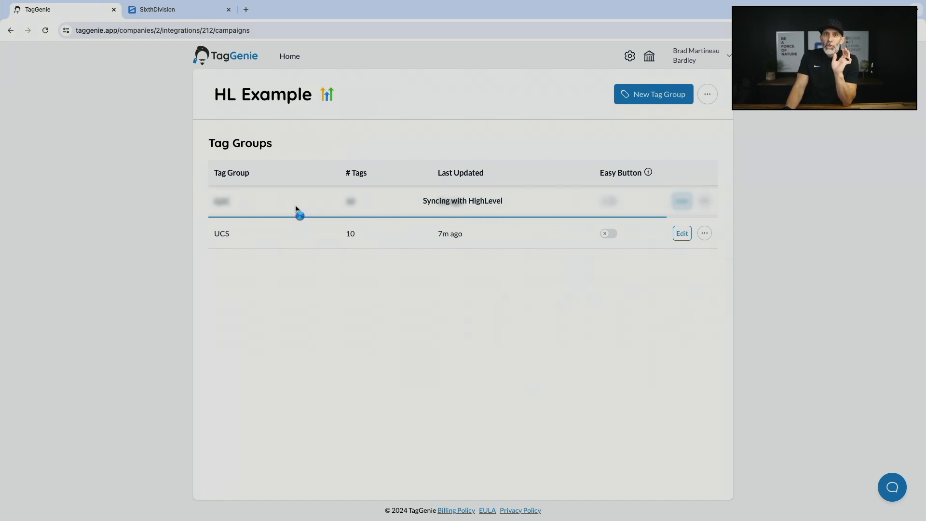
Step: Switch to HighLevel, reload the tag list and examine how the q2c tags are named
{"action": "left_click", "coordinate": [188, 15]}
{"action": "key", "text": "super+r"}
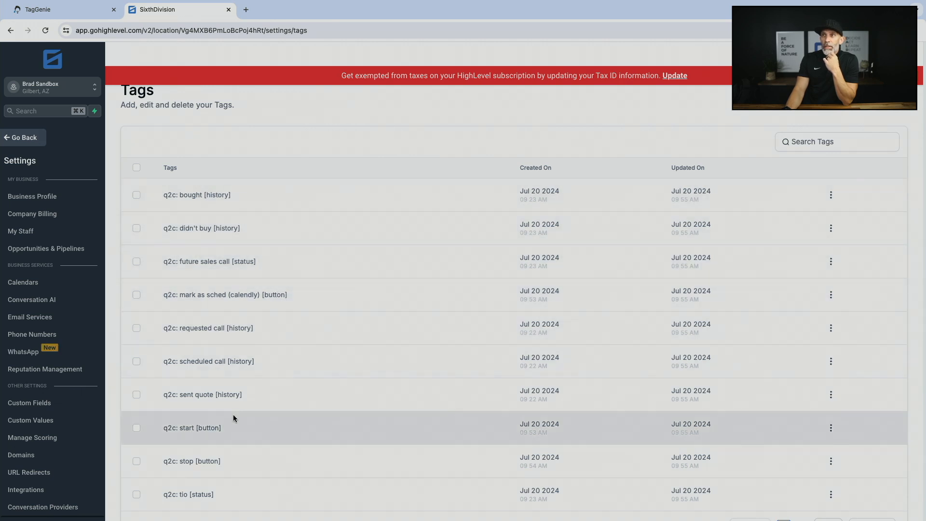
{"action": "scroll", "coordinate": [233, 415], "scroll_direction": "down", "scroll_amount": 1}
{"action": "scroll", "coordinate": [233, 415], "scroll_direction": "up", "scroll_amount": 1}
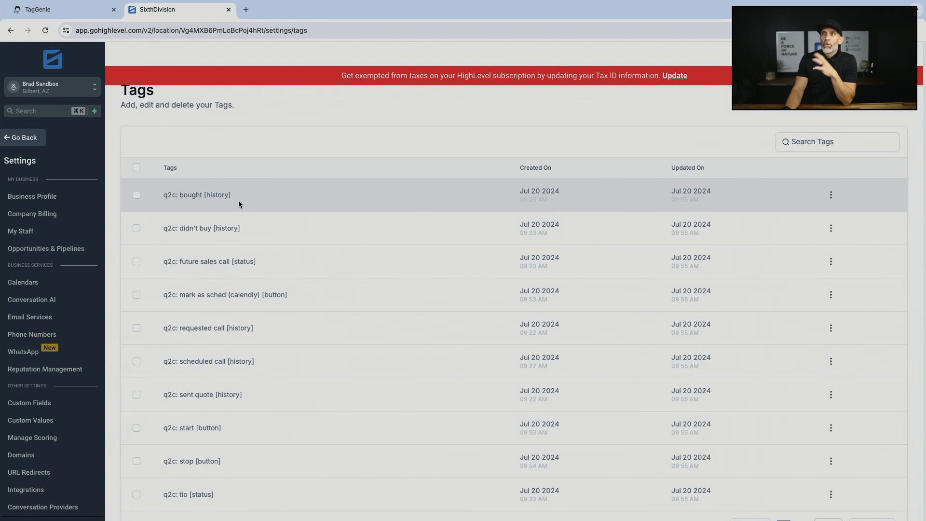
Step: Switch to TagGenie, set the account's Tag Type Settings to Use Tag Types but not in Tag Names and save the naming structure
{"action": "left_click", "coordinate": [63, 10]}
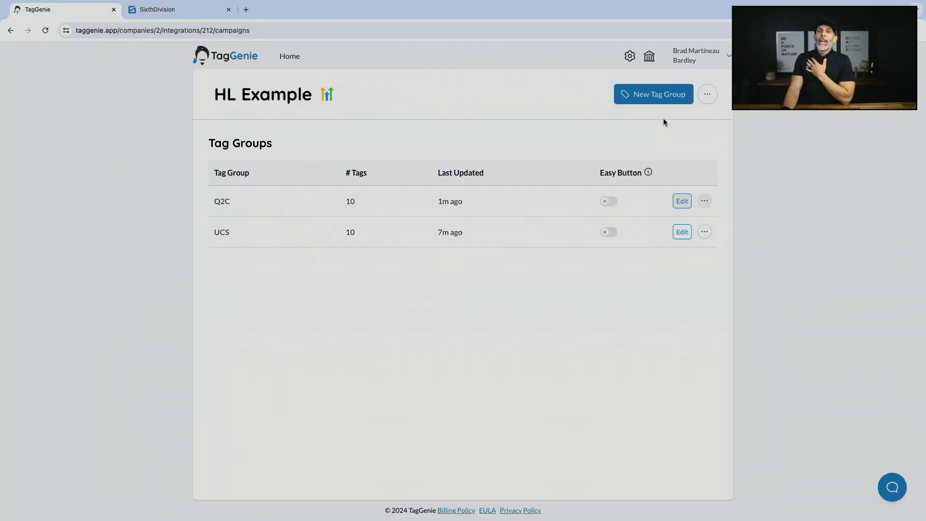
{"action": "left_click", "coordinate": [706, 94]}
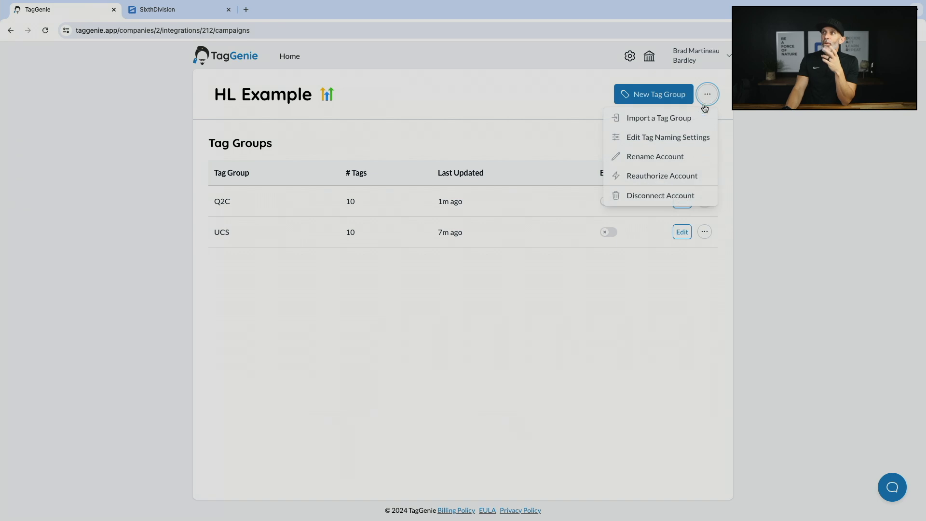
{"action": "left_click", "coordinate": [685, 139]}
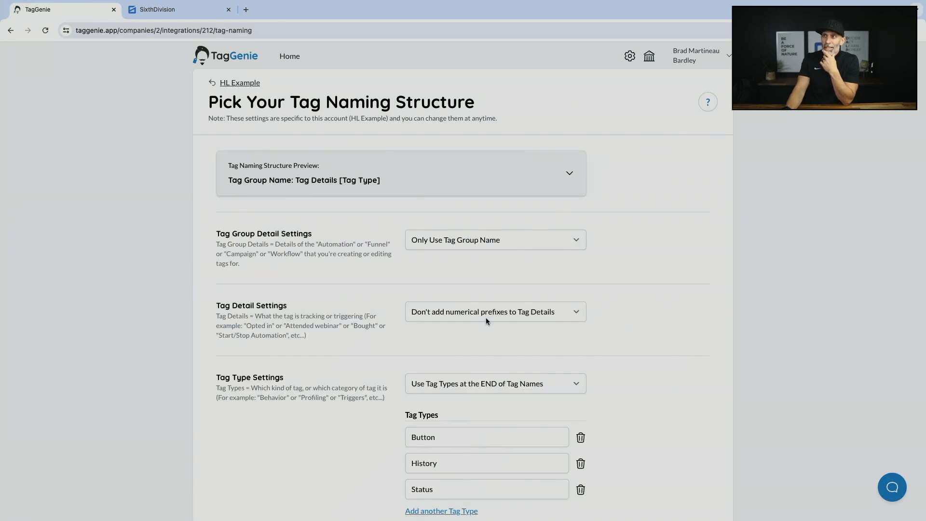
{"action": "scroll", "coordinate": [485, 317], "scroll_direction": "down", "scroll_amount": 3}
{"action": "left_click", "coordinate": [459, 270]}
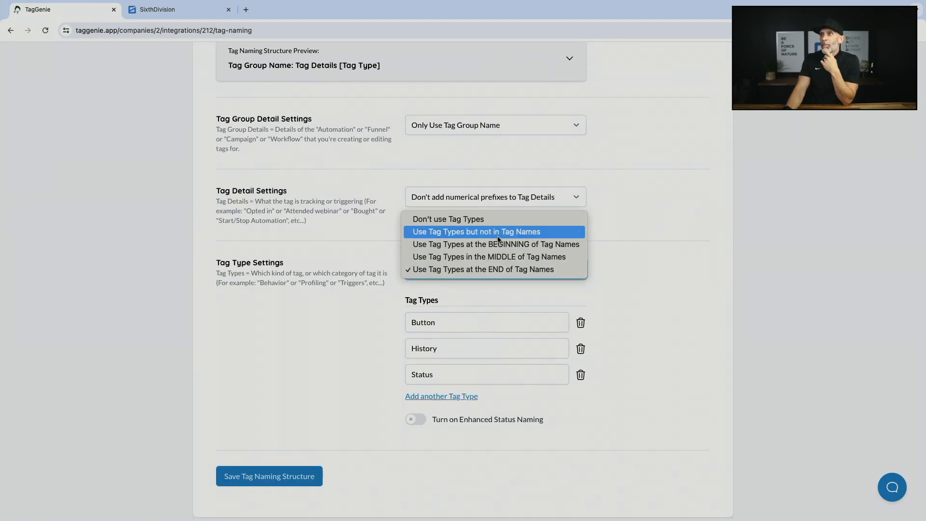
{"action": "left_click", "coordinate": [498, 232]}
{"action": "left_click", "coordinate": [274, 477]}
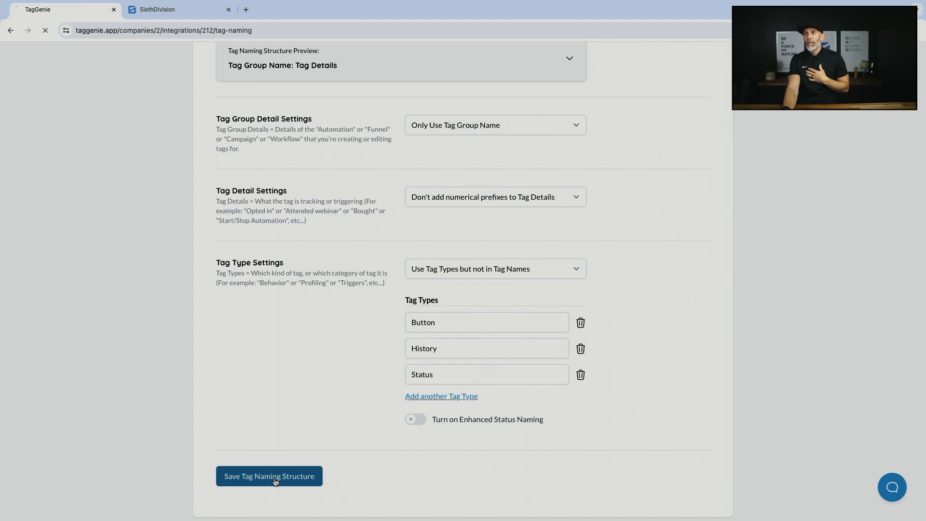